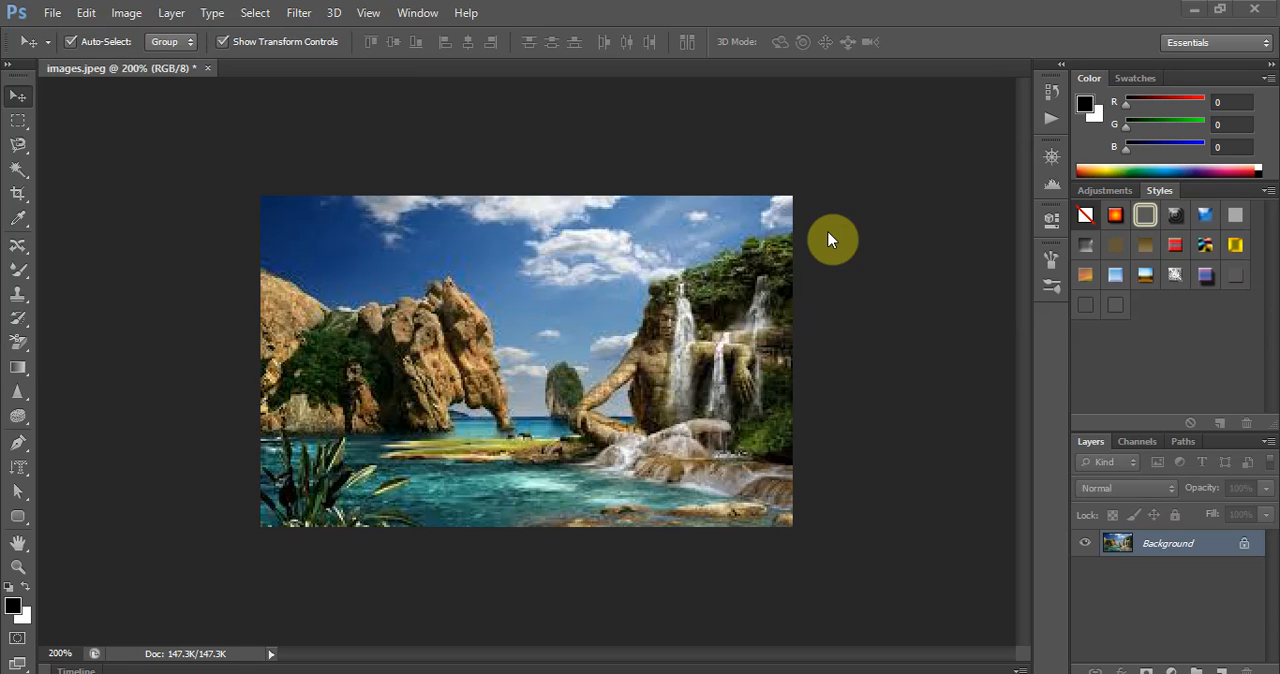
- Crop the image without a fixed ratio using the Crop tool, trimming strips off its left, right, upper and lower edges
click(20, 175)
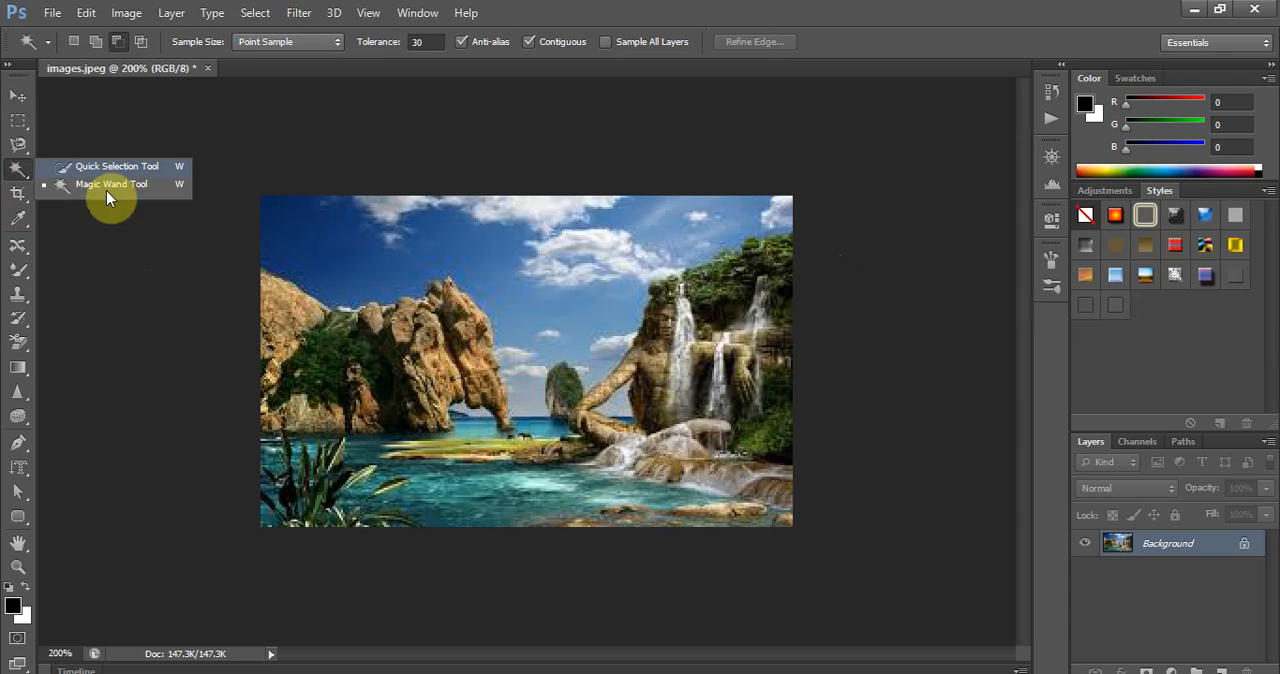
click(23, 205)
right_click(28, 199)
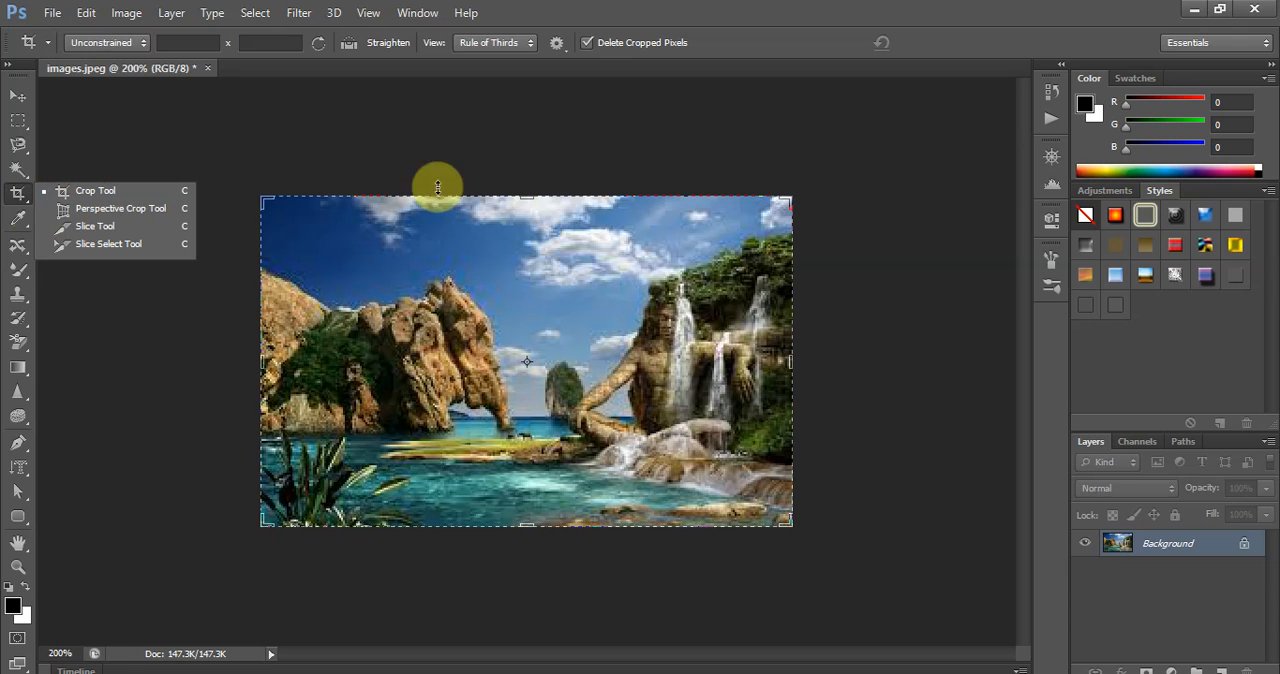
click(80, 193)
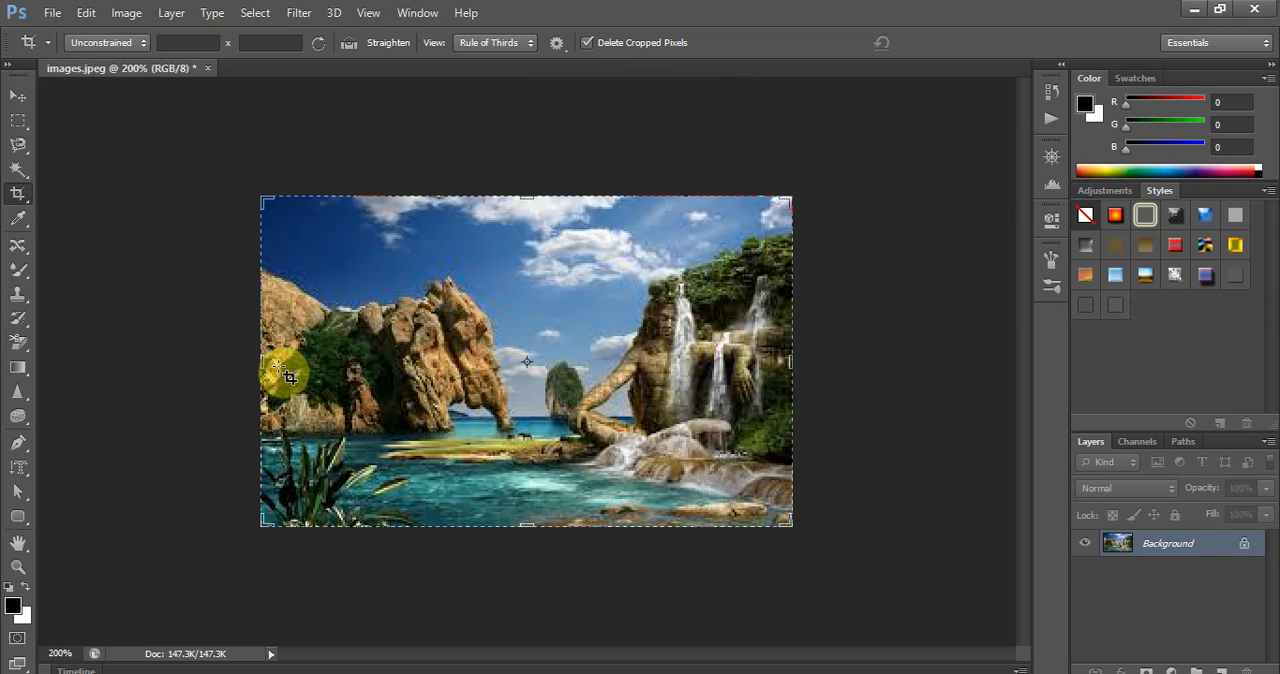
drag(263, 203, 300, 196)
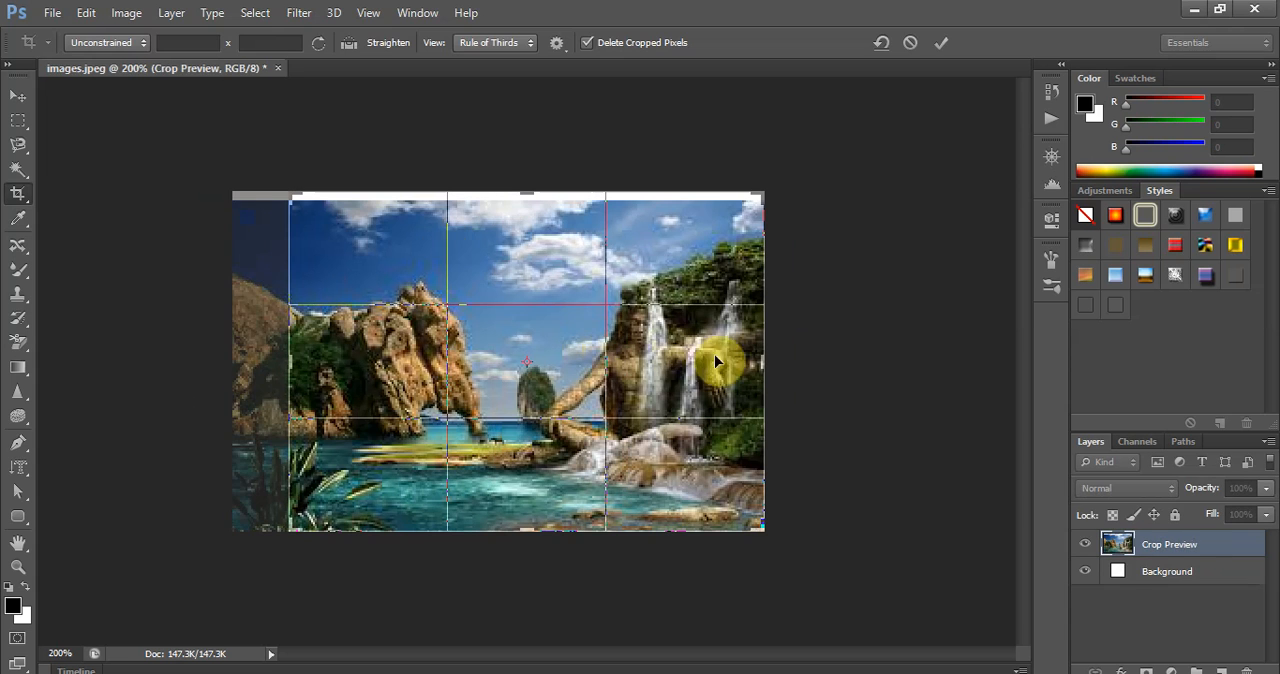
drag(766, 357, 692, 384)
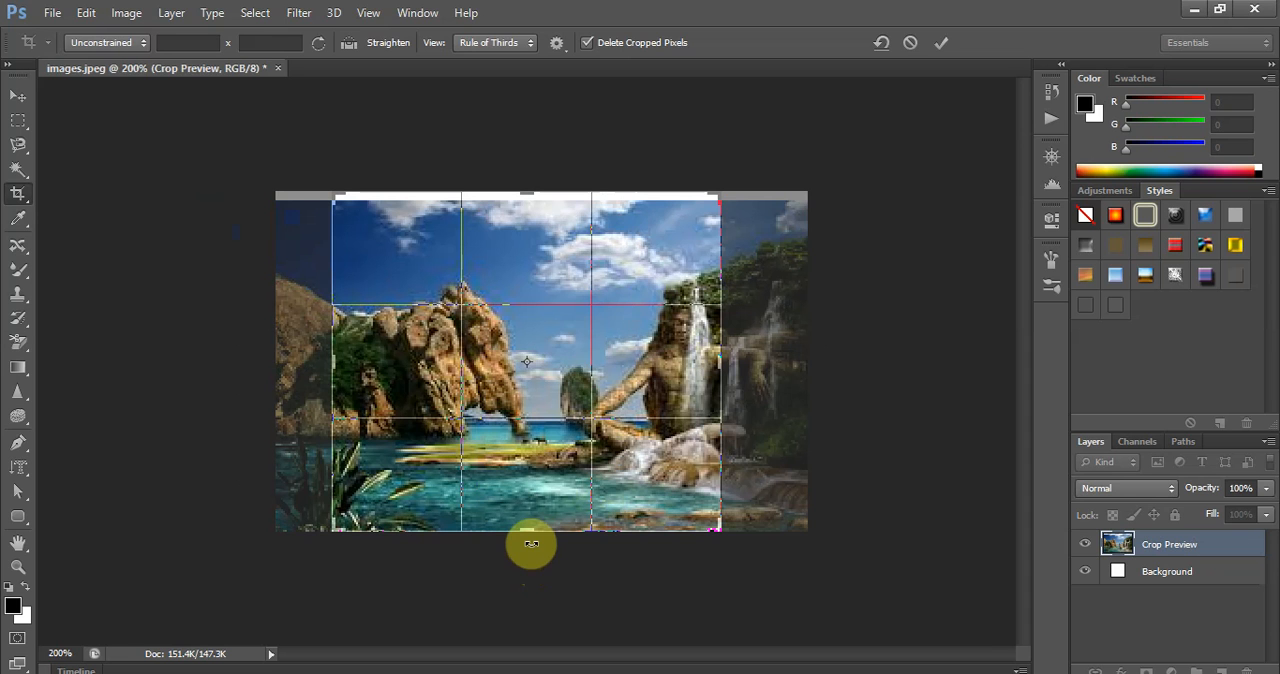
drag(529, 532, 532, 515)
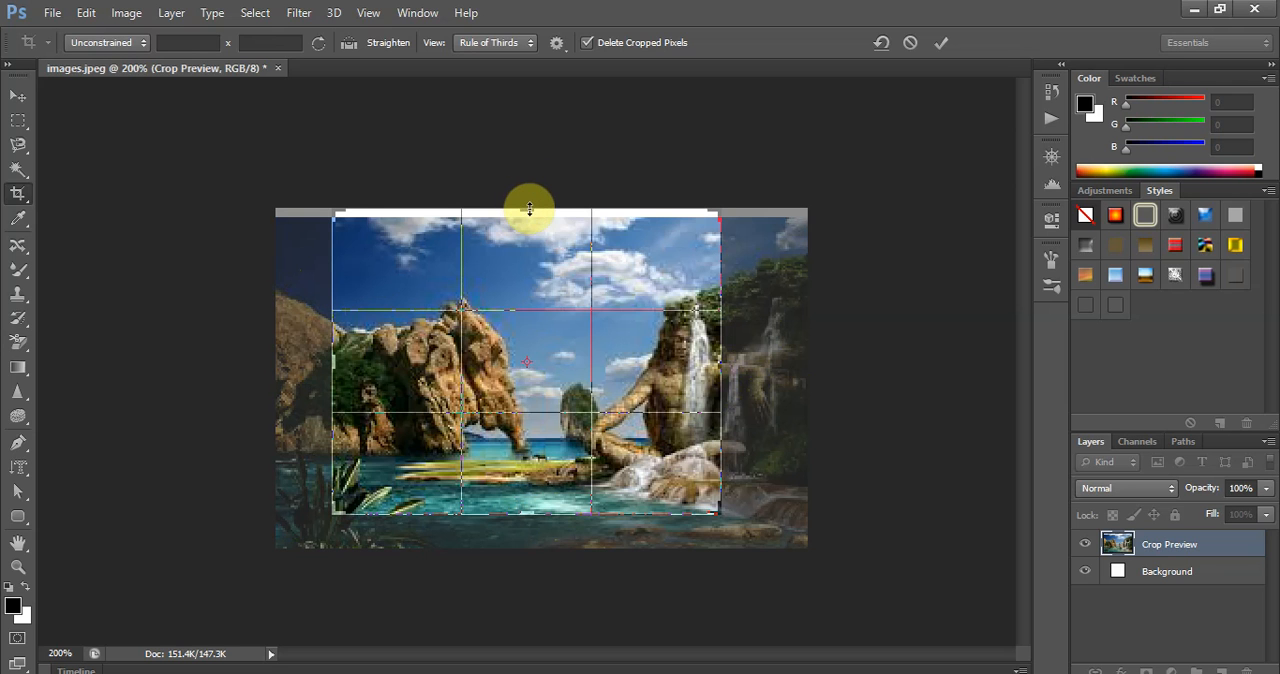
drag(527, 212, 531, 226)
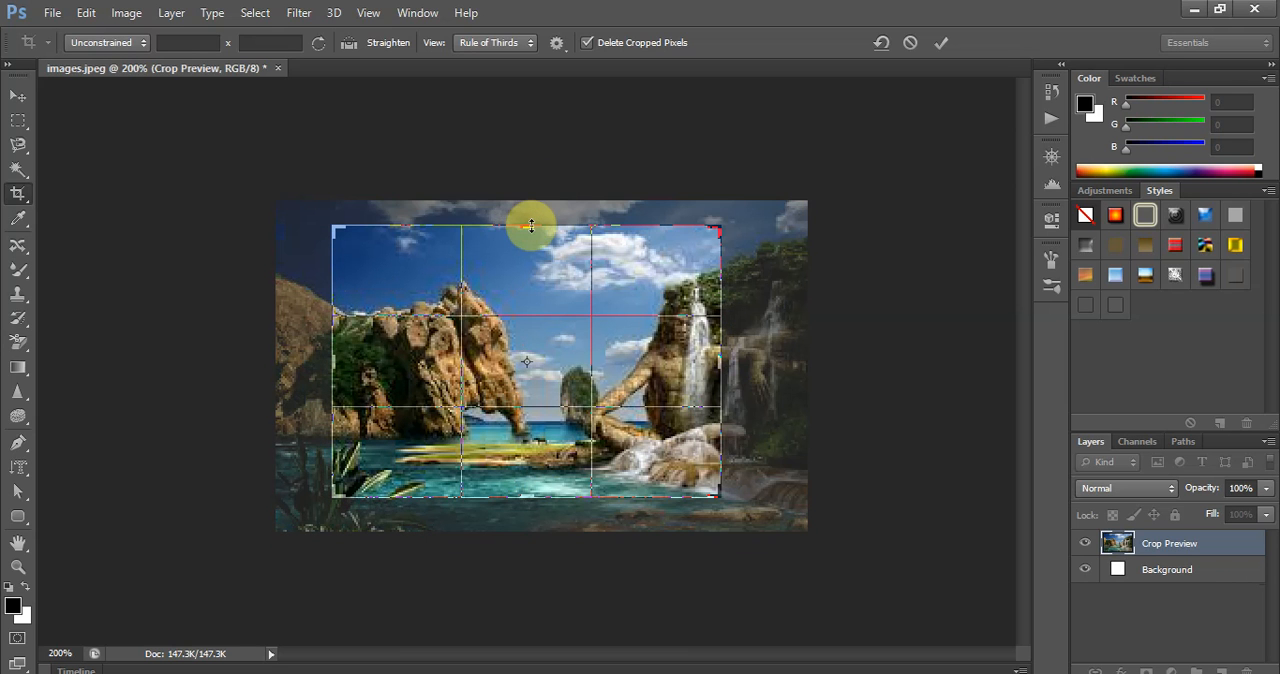
key(Return)
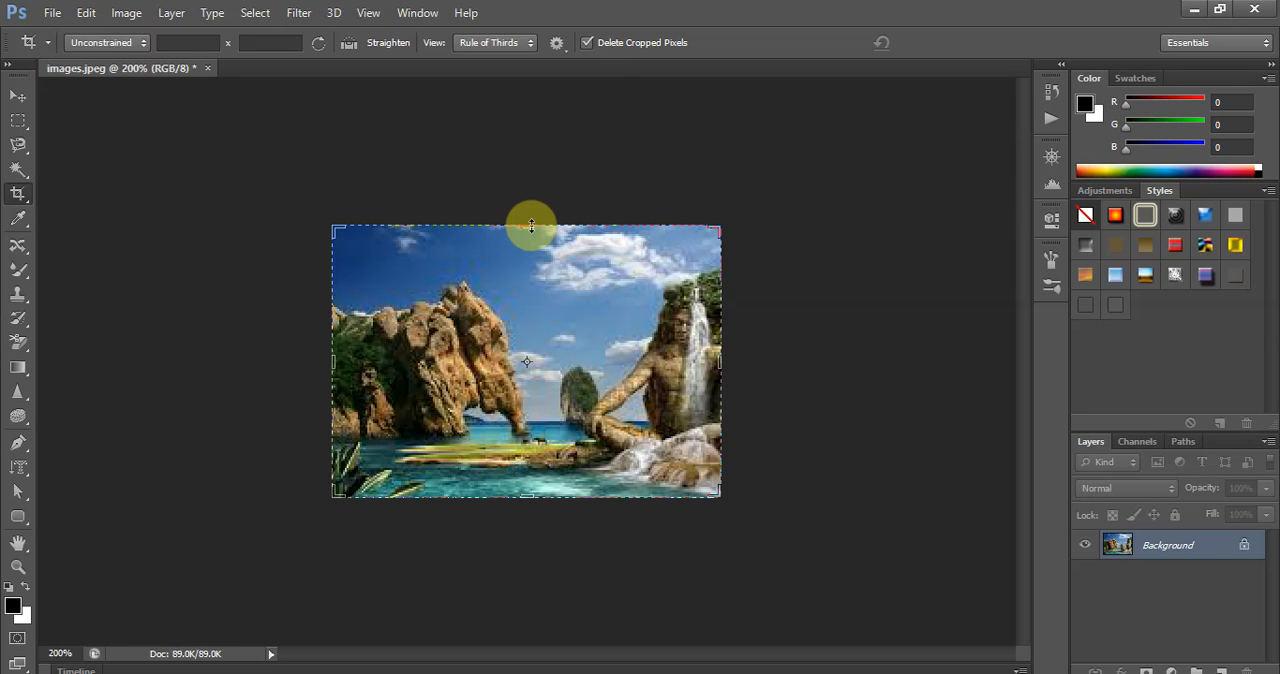
- Start another crop on the trimmed image and constrain its aspect ratio to Original Ratio
click(238, 107)
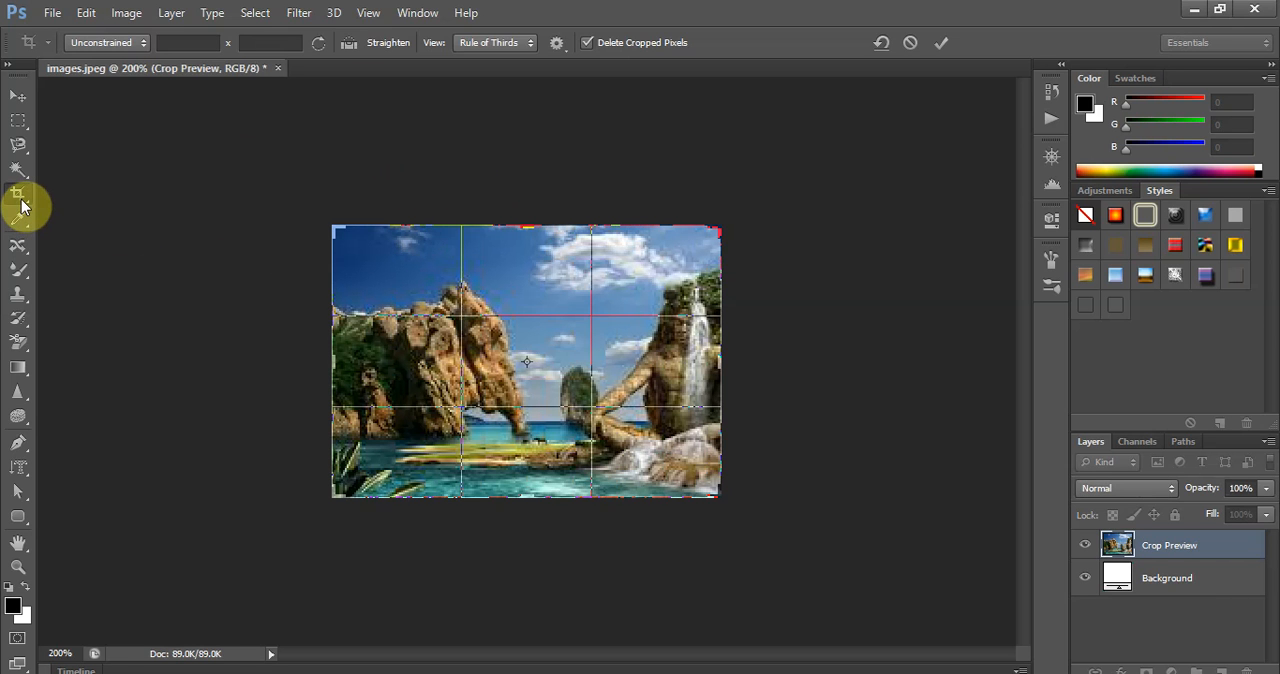
click(143, 45)
click(143, 45)
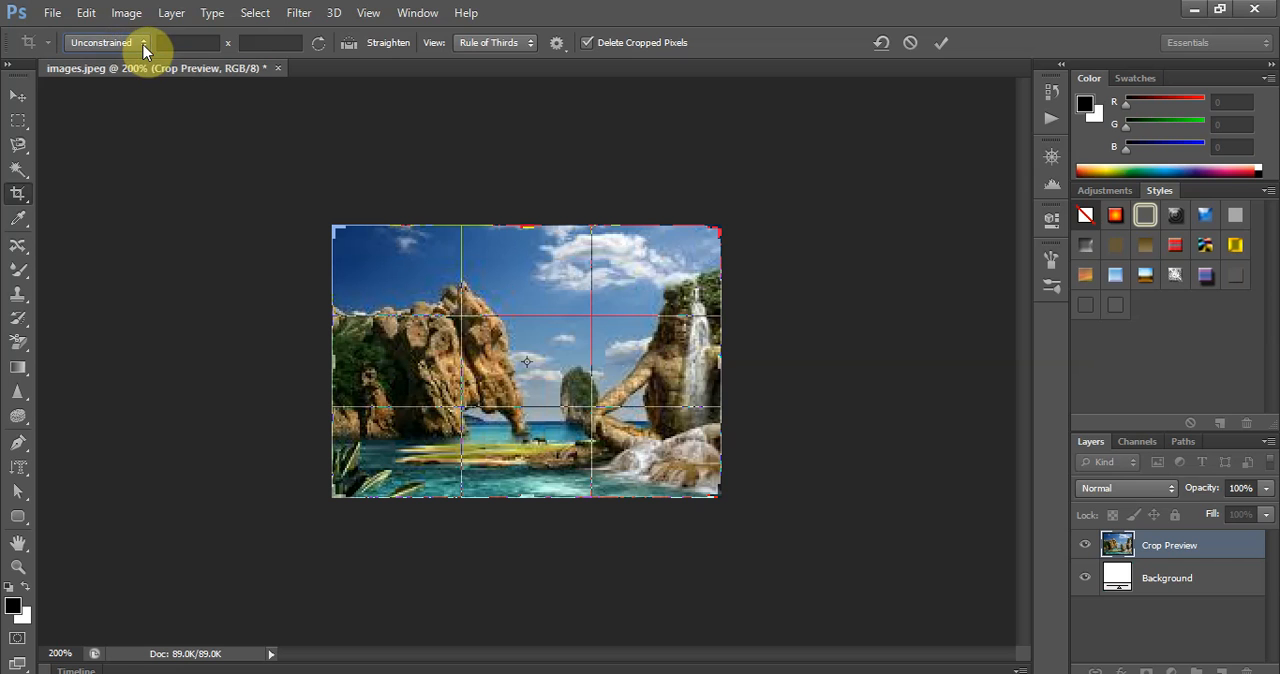
click(143, 45)
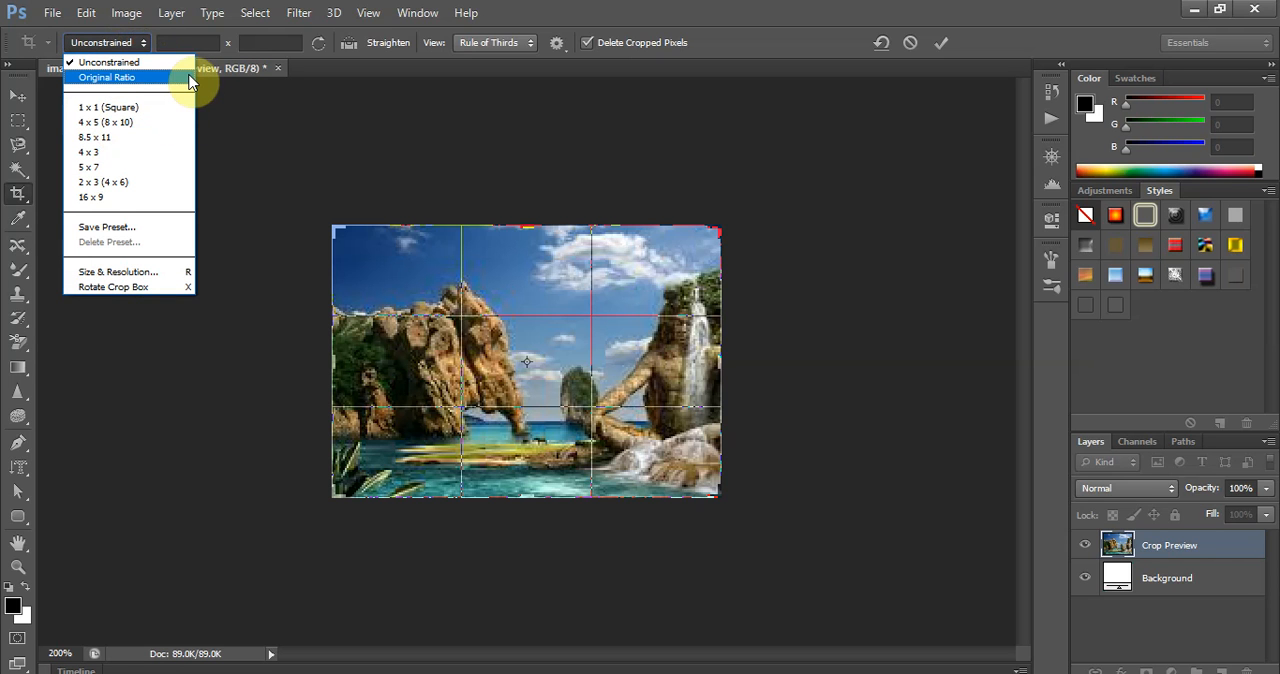
click(160, 78)
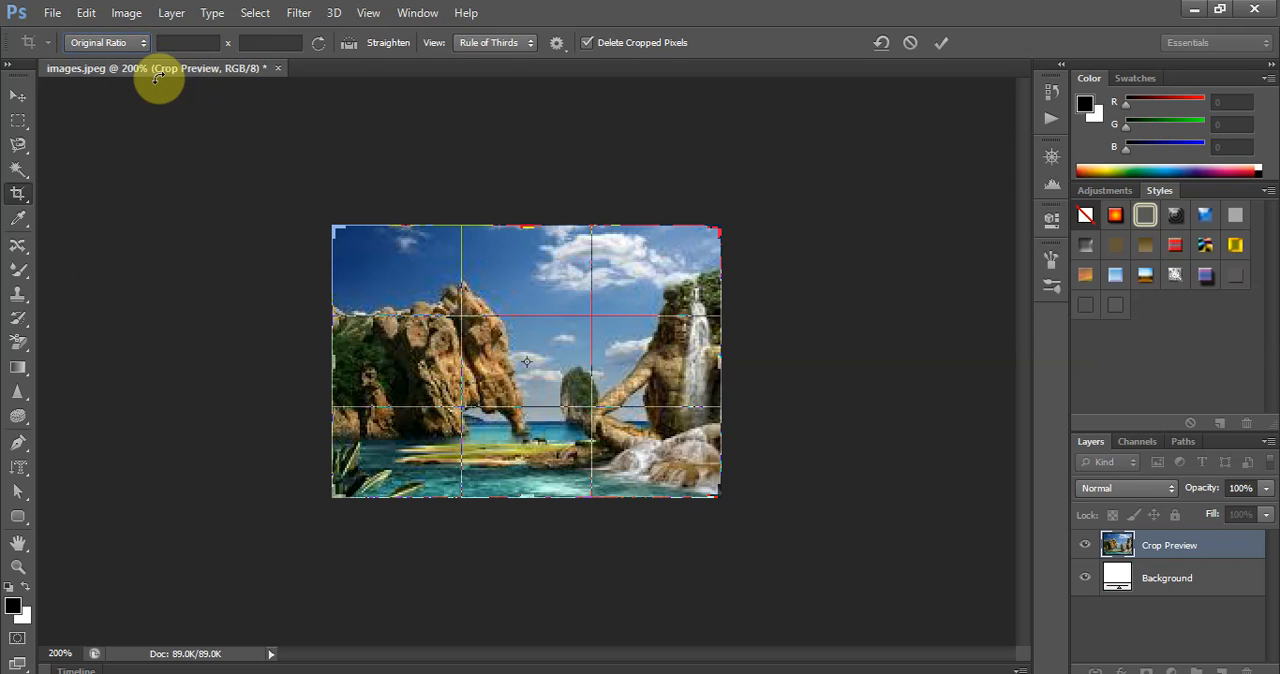
- Constrain the crop to the 1 x 1 (Square) ratio and shrink the crop box around the rock arch
click(147, 44)
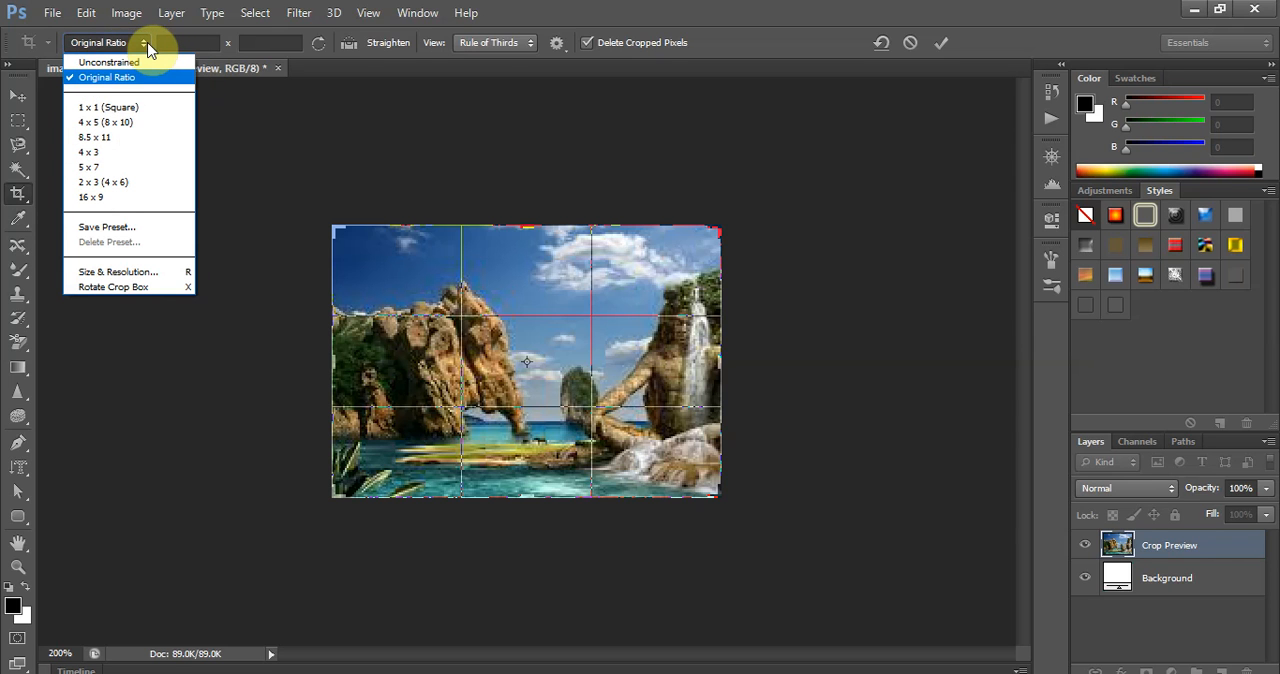
click(121, 106)
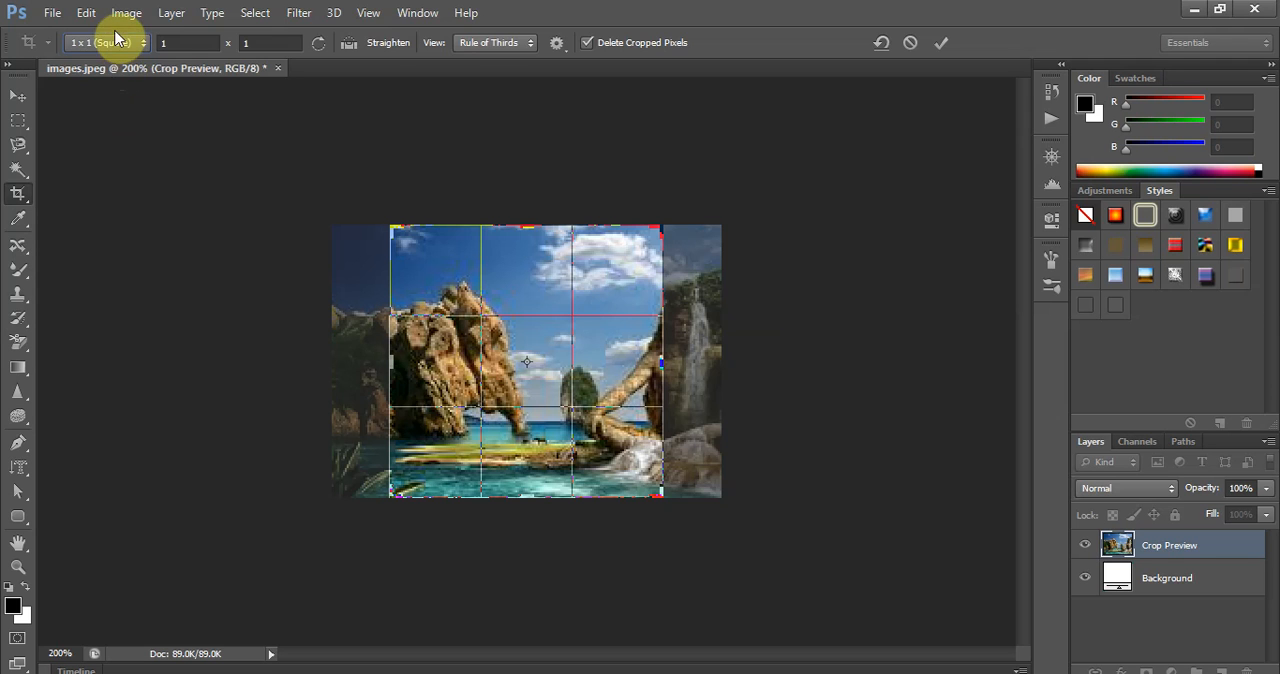
click(143, 43)
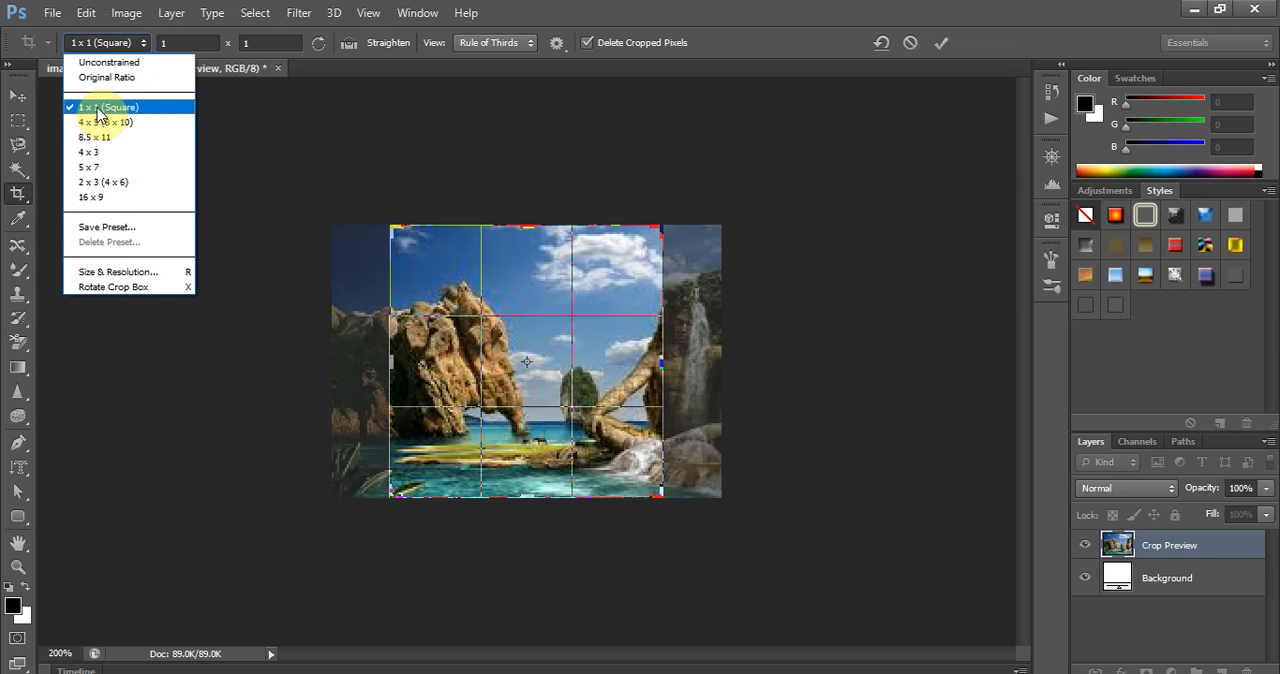
click(503, 280)
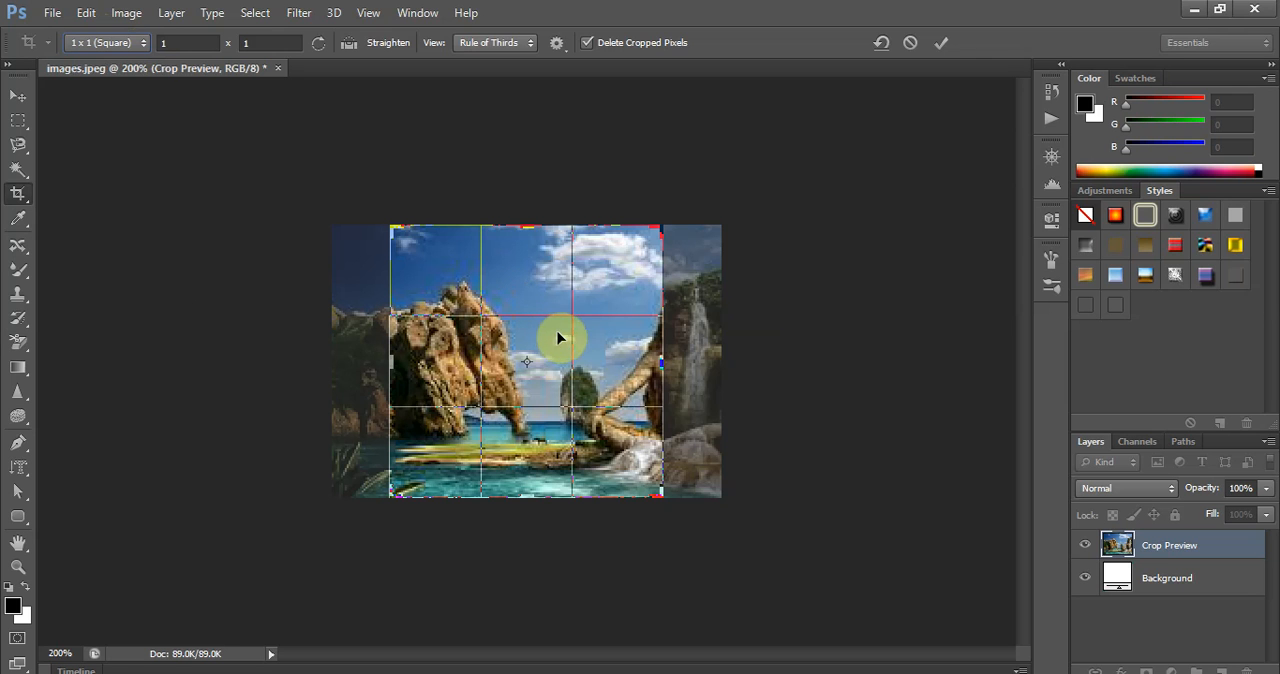
drag(665, 360, 640, 357)
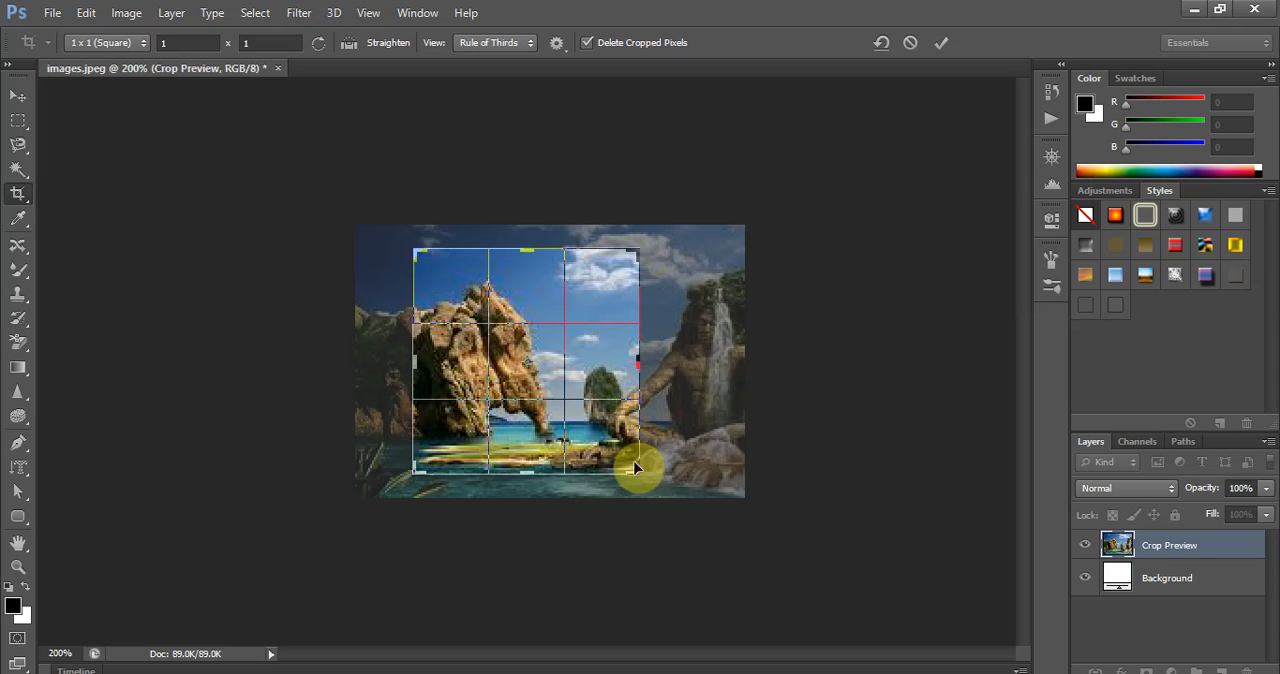
drag(636, 467, 611, 451)
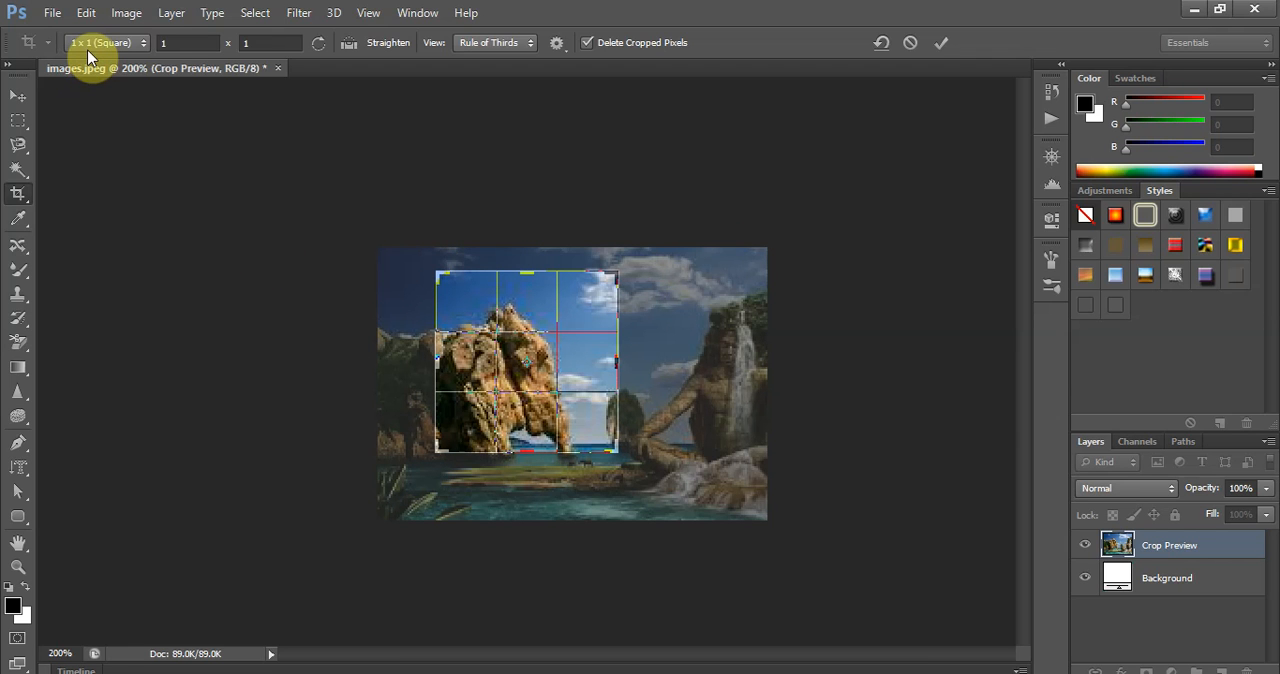
- Set the custom crop aspect ratio to 10 x 10 and enlarge the crop box slightly past the image's lower edge
click(180, 40)
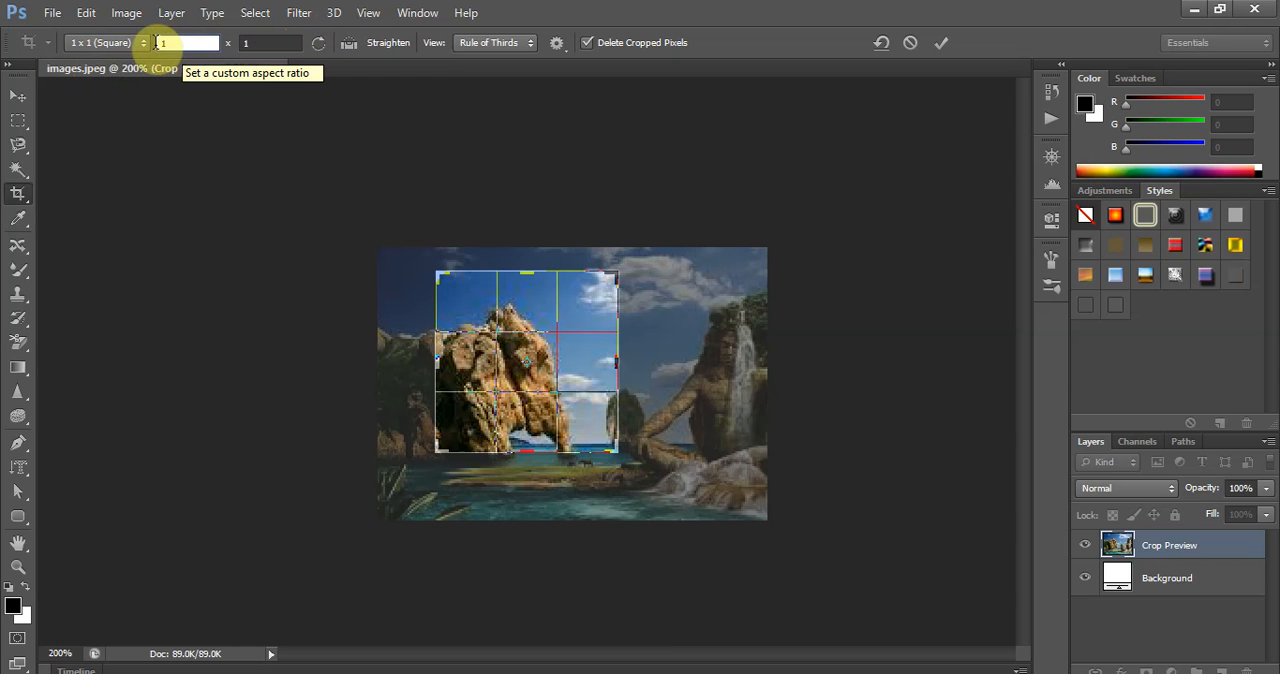
text(10)
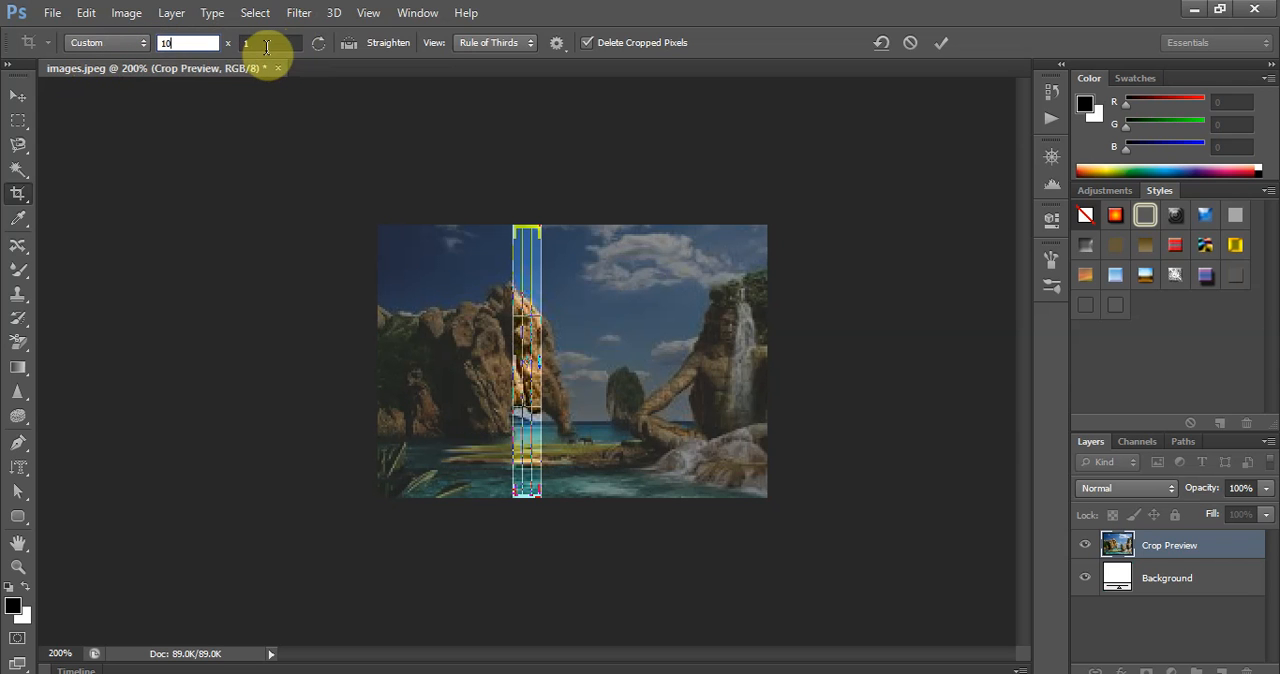
click(266, 47)
text(0)
key(BackSpace)
key(Right)
text(0)
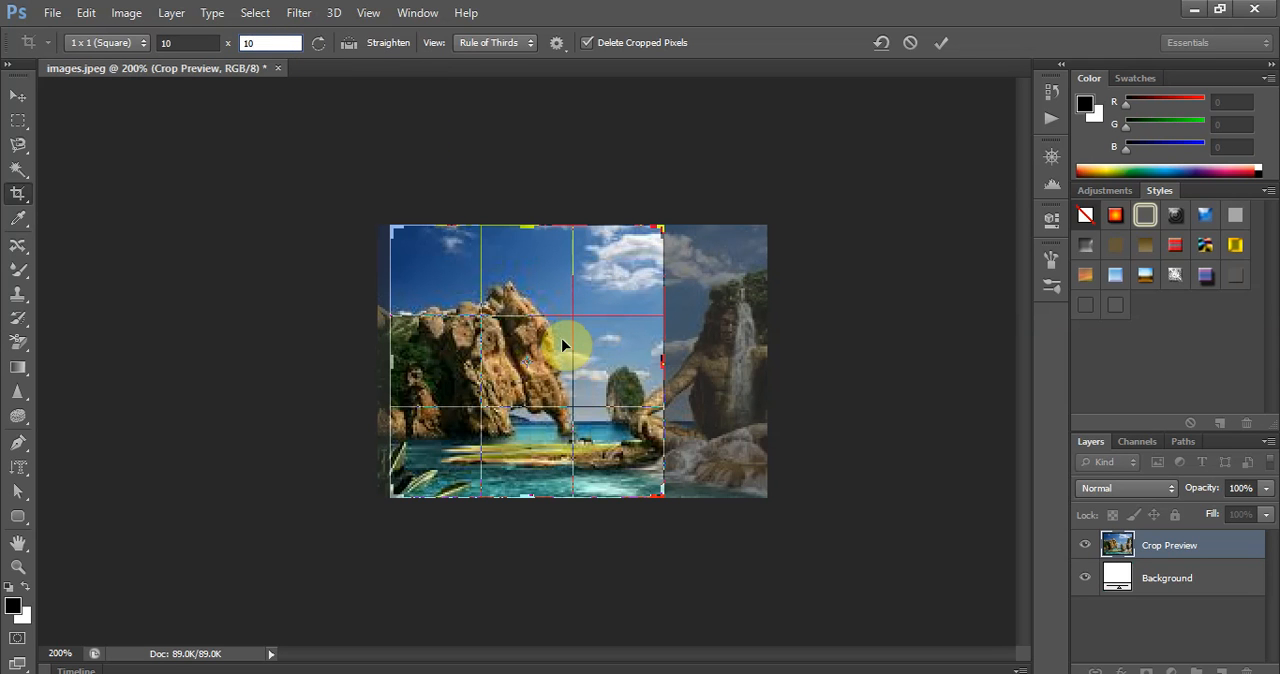
drag(654, 497, 633, 470)
drag(663, 503, 686, 488)
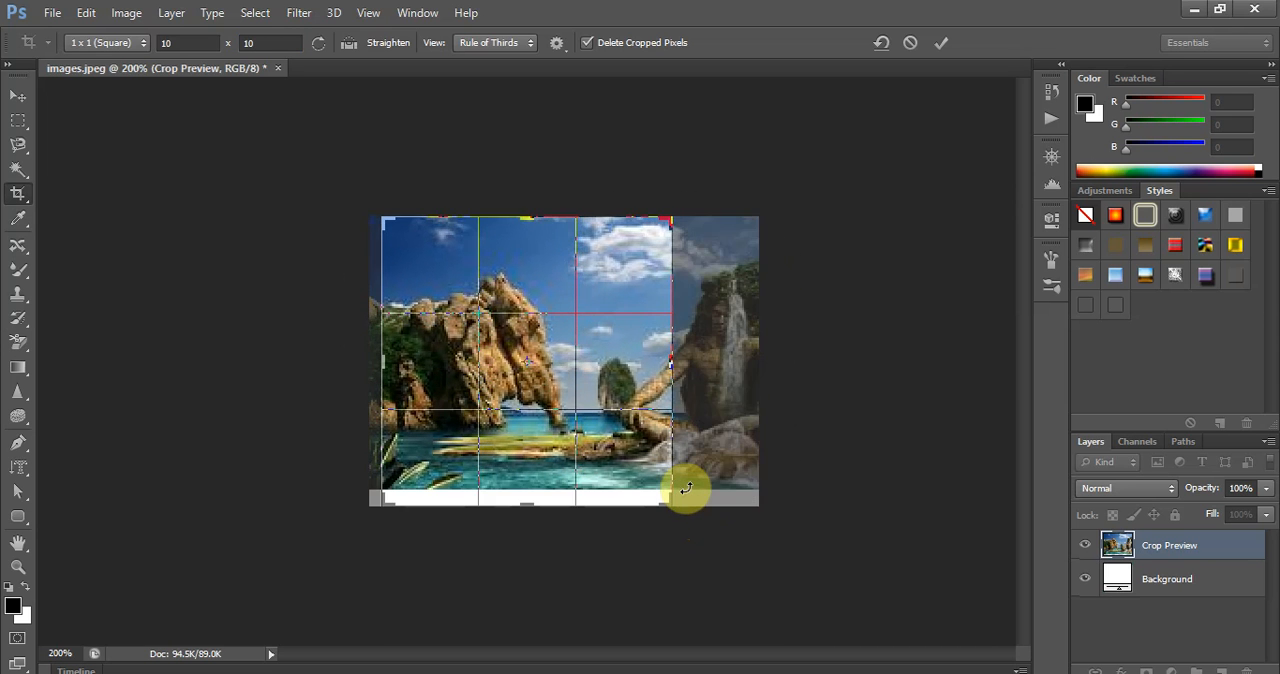
- Turn off Delete Cropped Pixels and apply the square crop
click(586, 43)
click(786, 195)
click(699, 300)
click(794, 318)
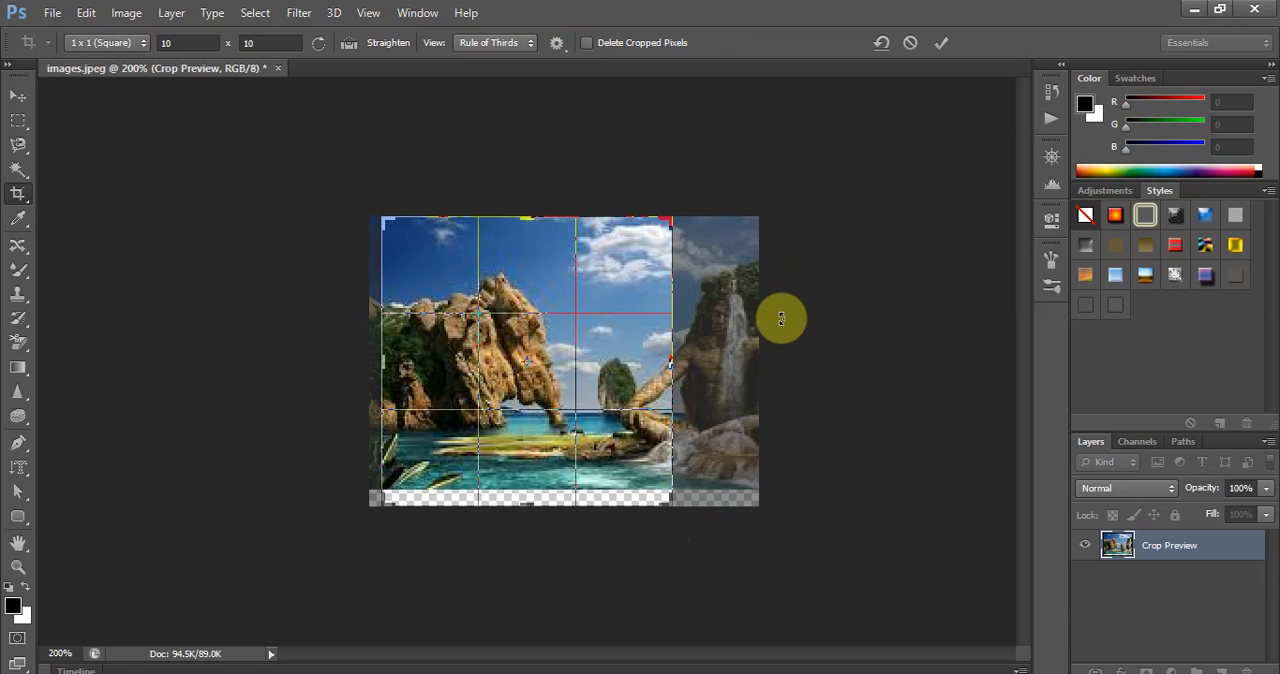
click(586, 352)
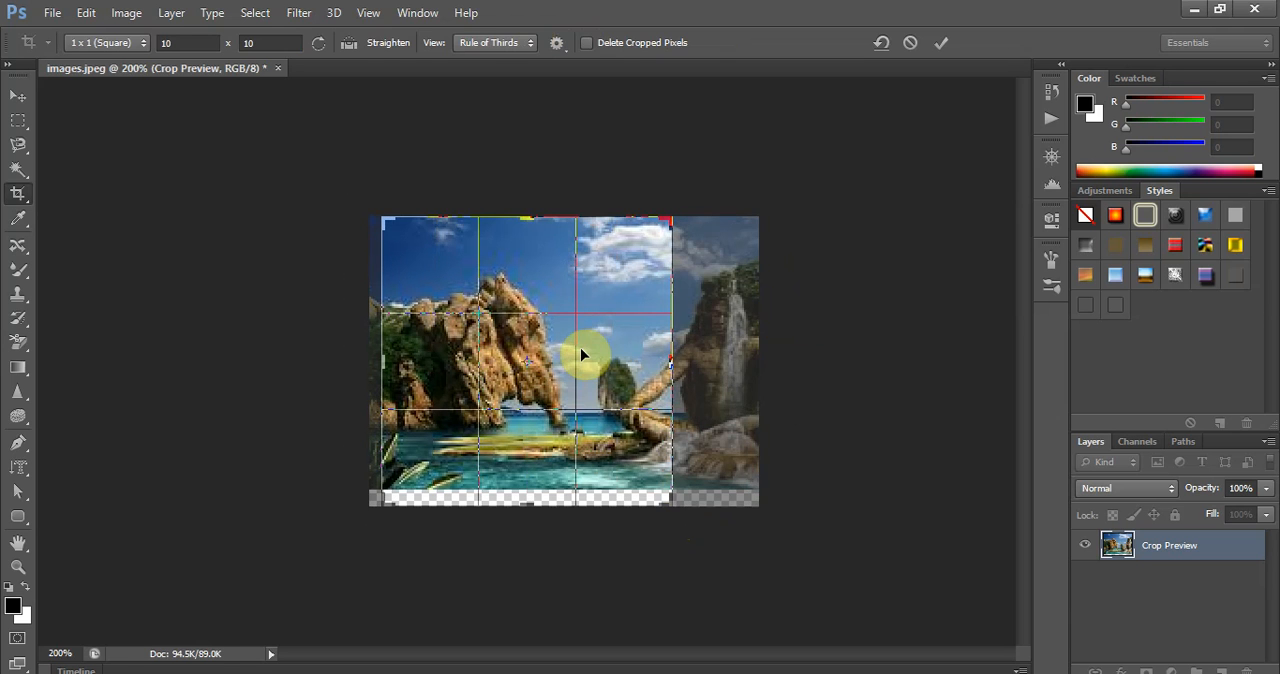
double_click(588, 355)
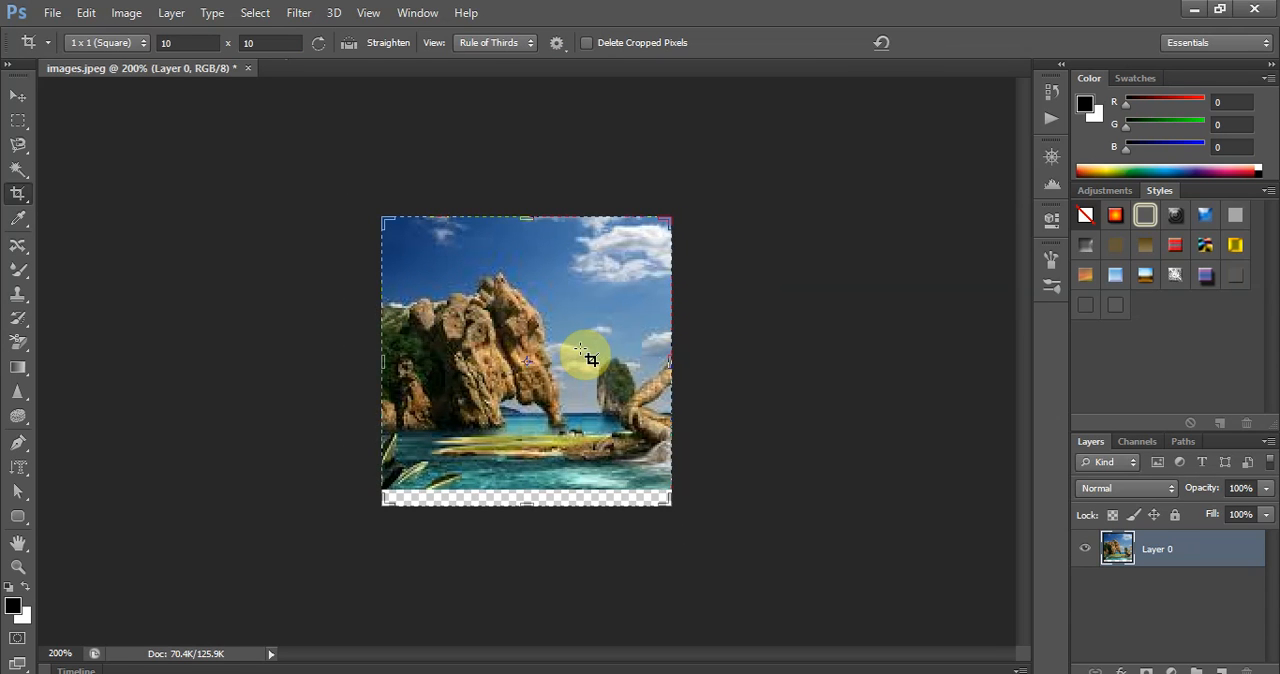
- Try to re-crop the image using the pixels retained outside the previous crop
drag(529, 337, 524, 346)
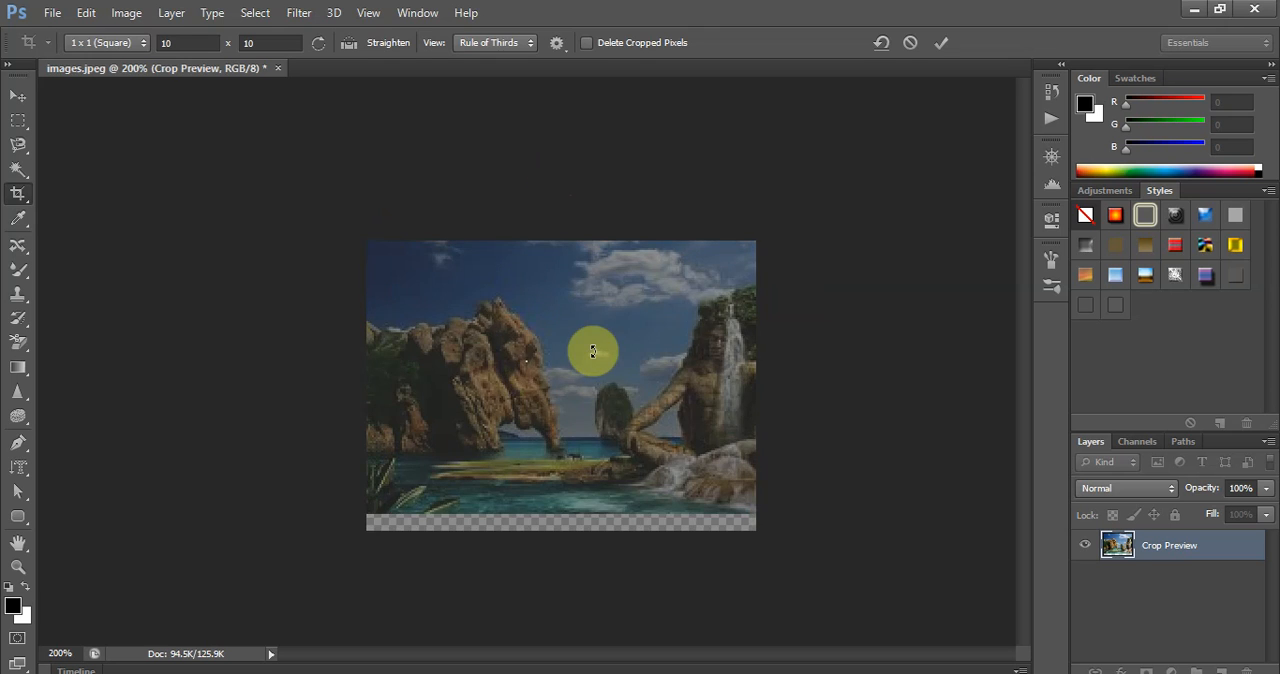
key(Return)
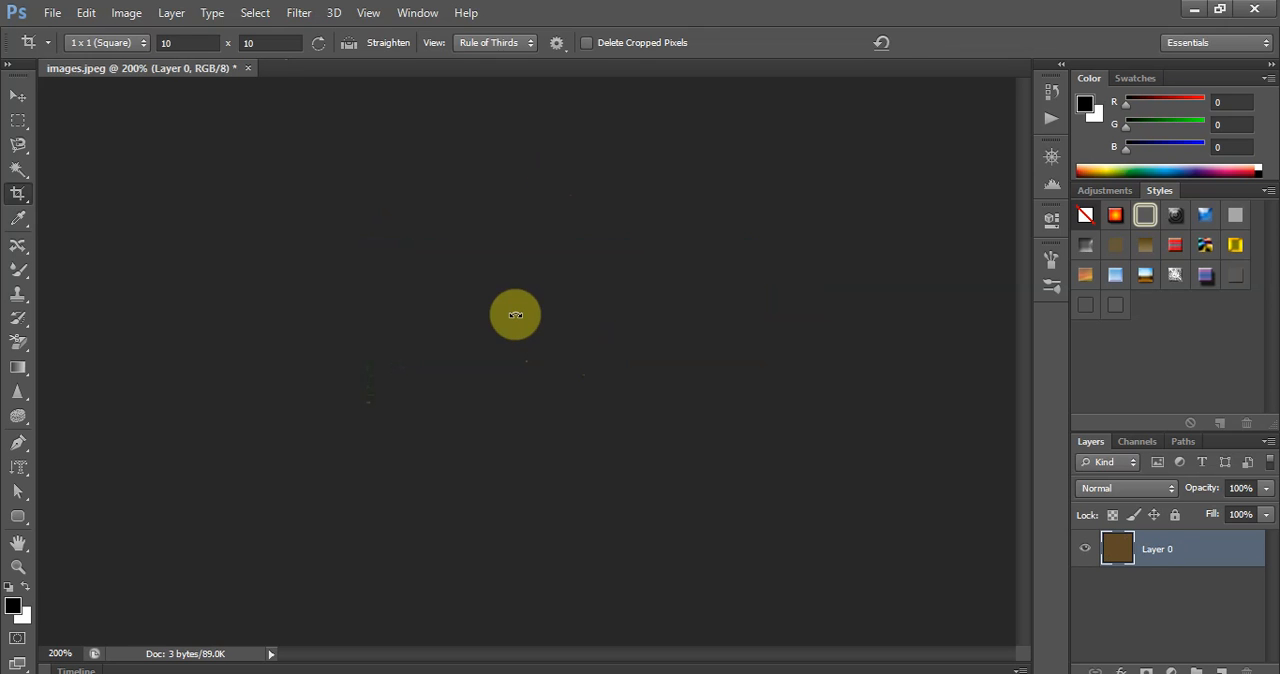
click(515, 315)
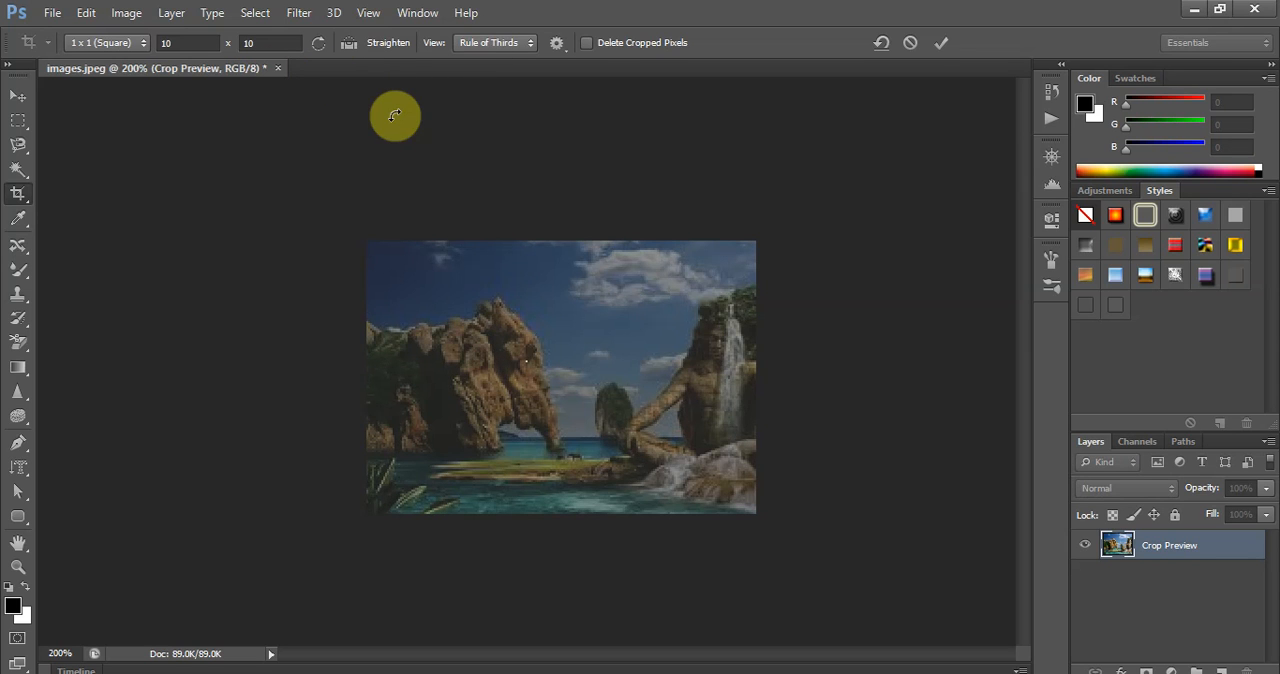
key(Return)
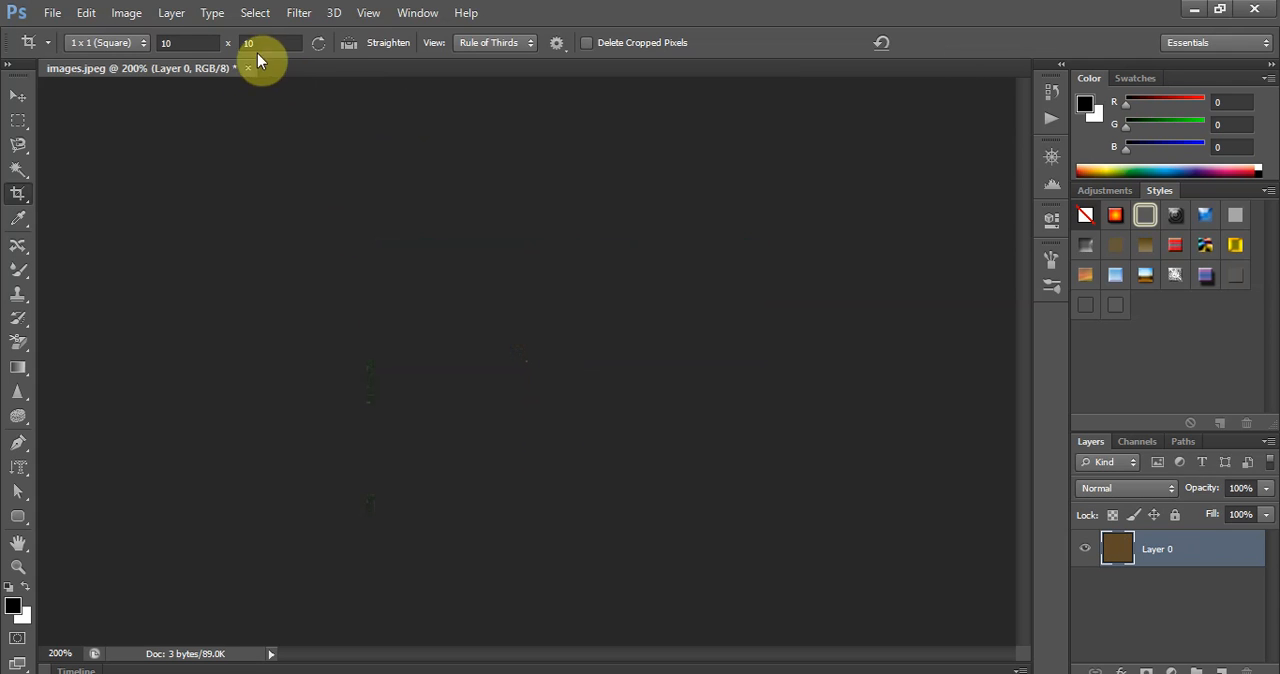
- Close images.jpeg without saving the changes and reopen it from the Pictures folder at 200% zoom
click(248, 68)
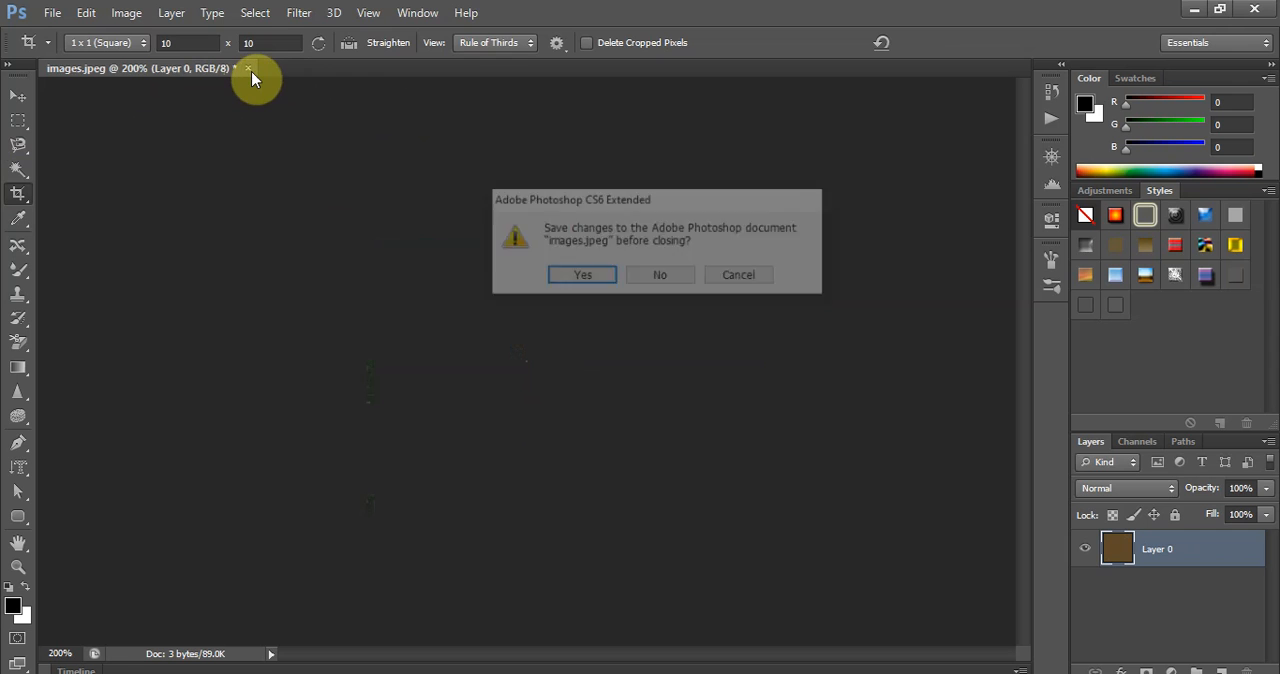
click(659, 282)
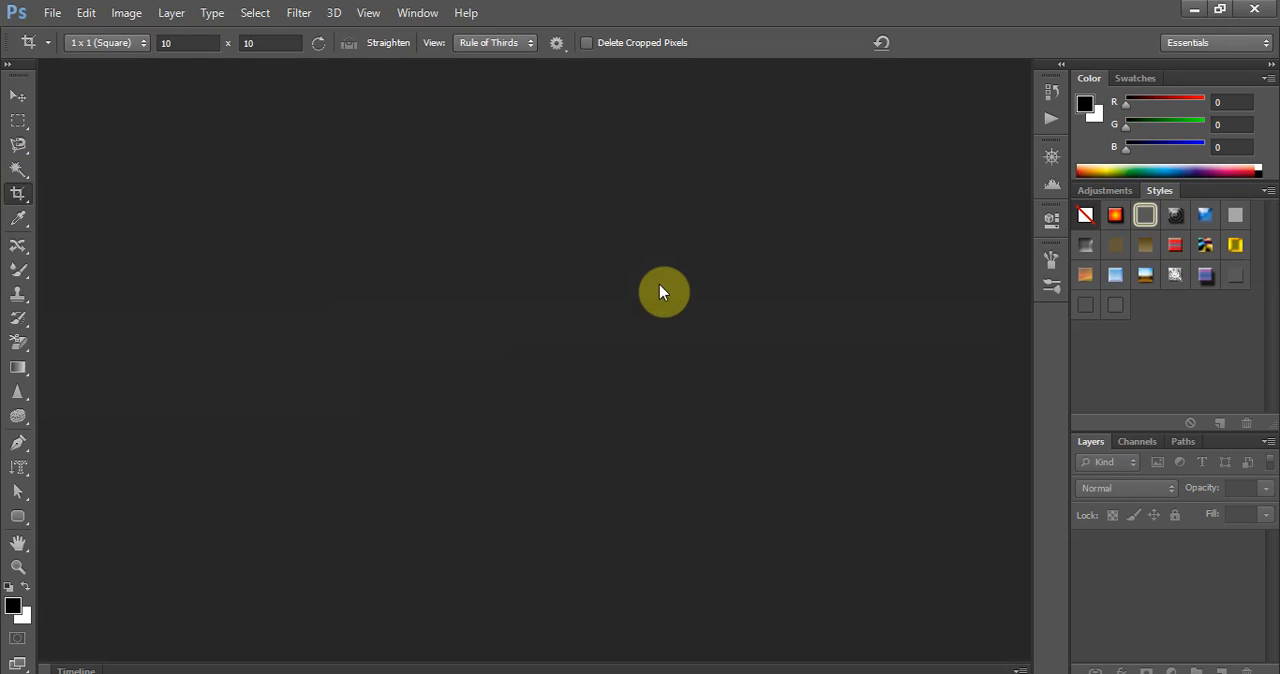
click(50, 13)
click(67, 55)
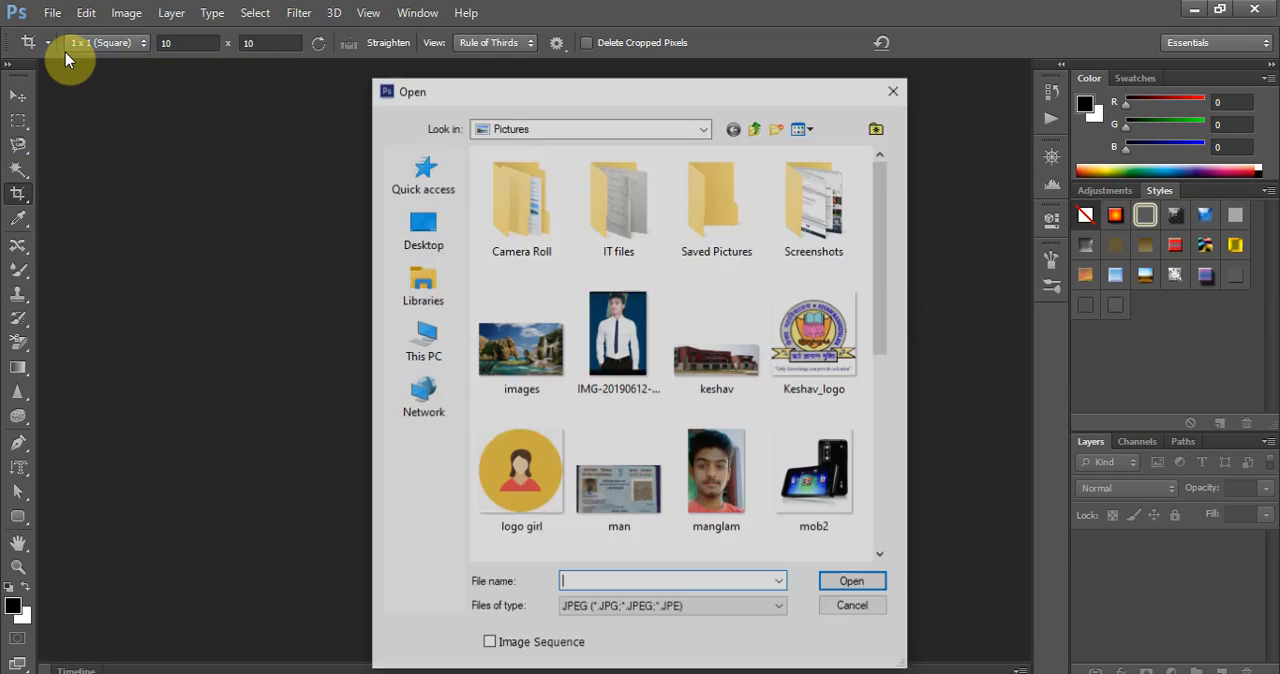
click(537, 345)
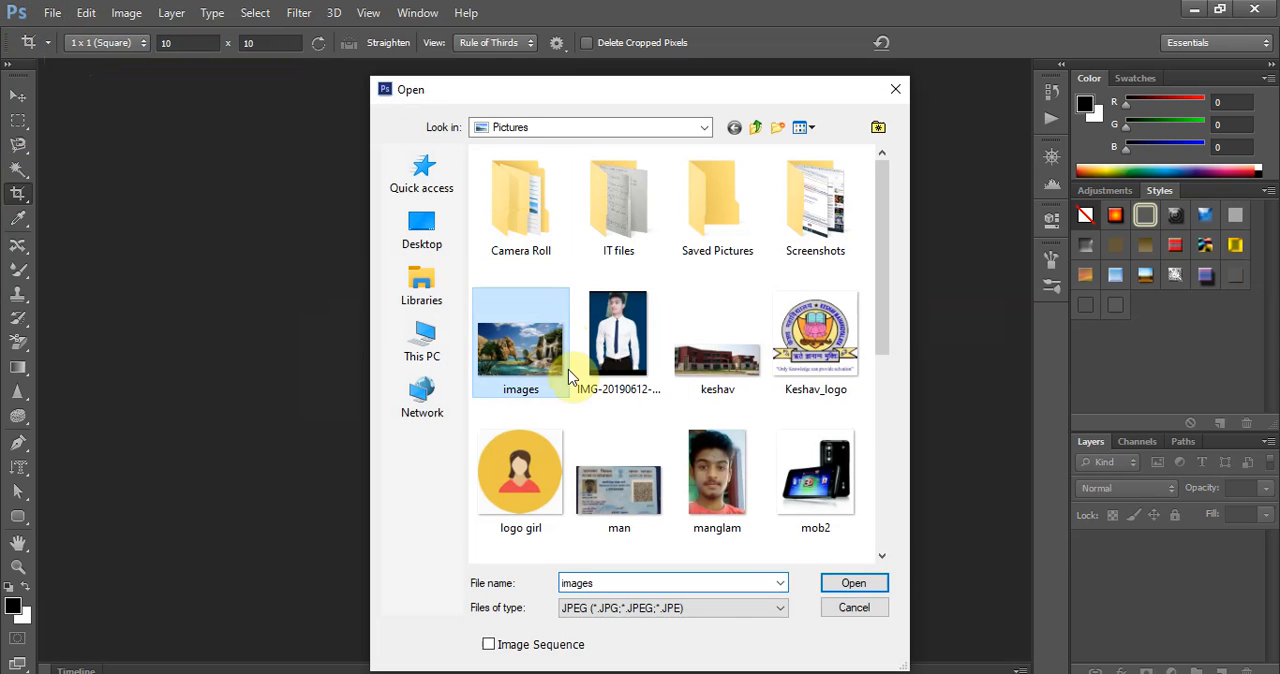
click(850, 584)
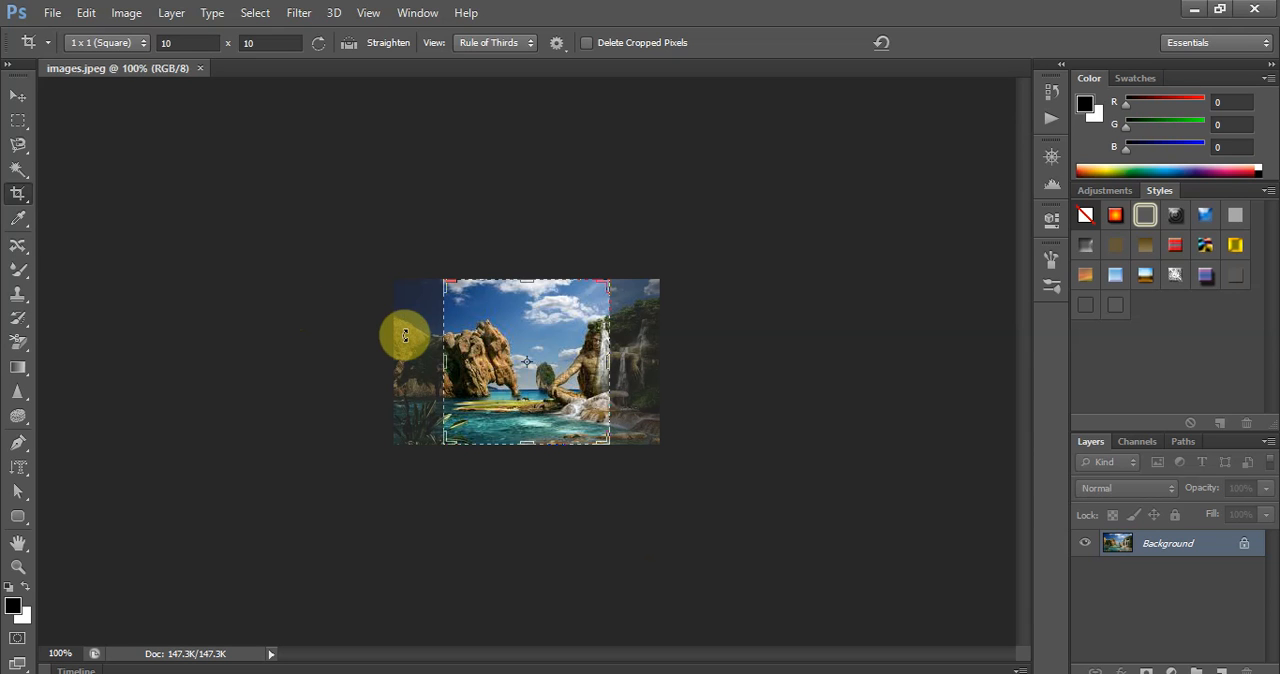
key(ctrl+plus)
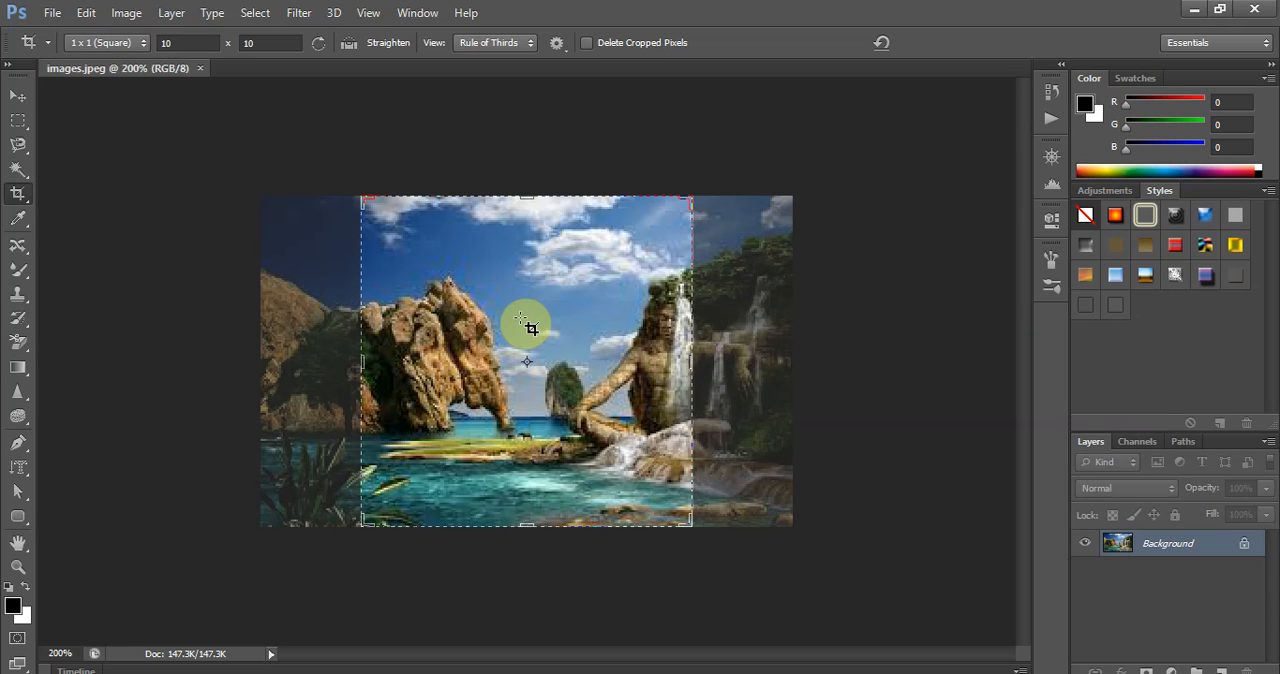
- Shrink the square crop box slightly from its upper corner and apply the crop with Delete Cropped Pixels turned off
click(778, 301)
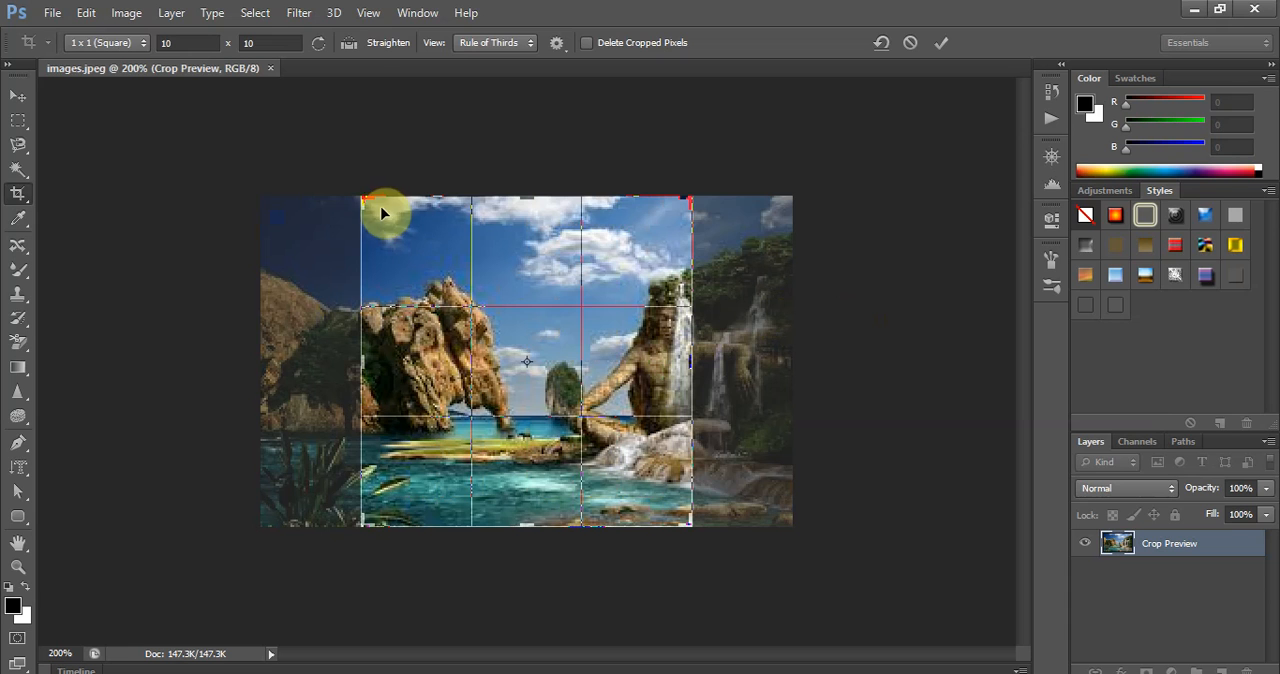
drag(363, 200, 371, 206)
key(Return)
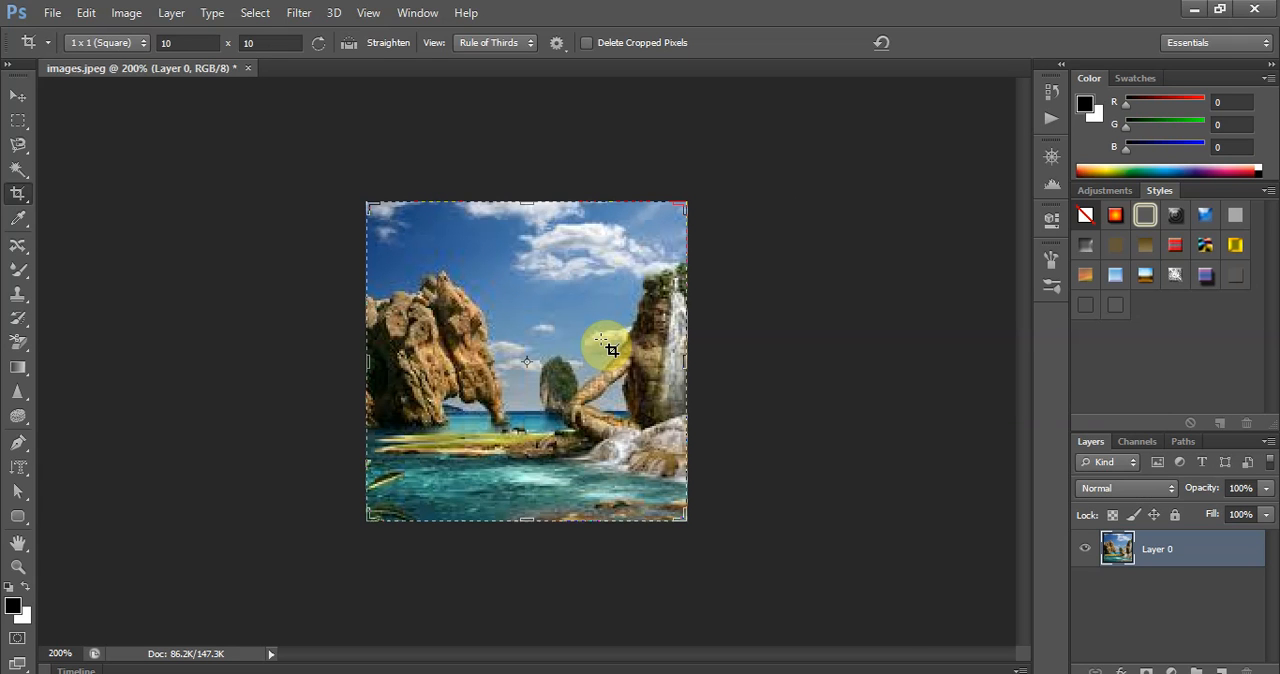
- Reactivate the crop and enlarge the square box sideways to bring back most of the retained pixels on both sides
click(643, 137)
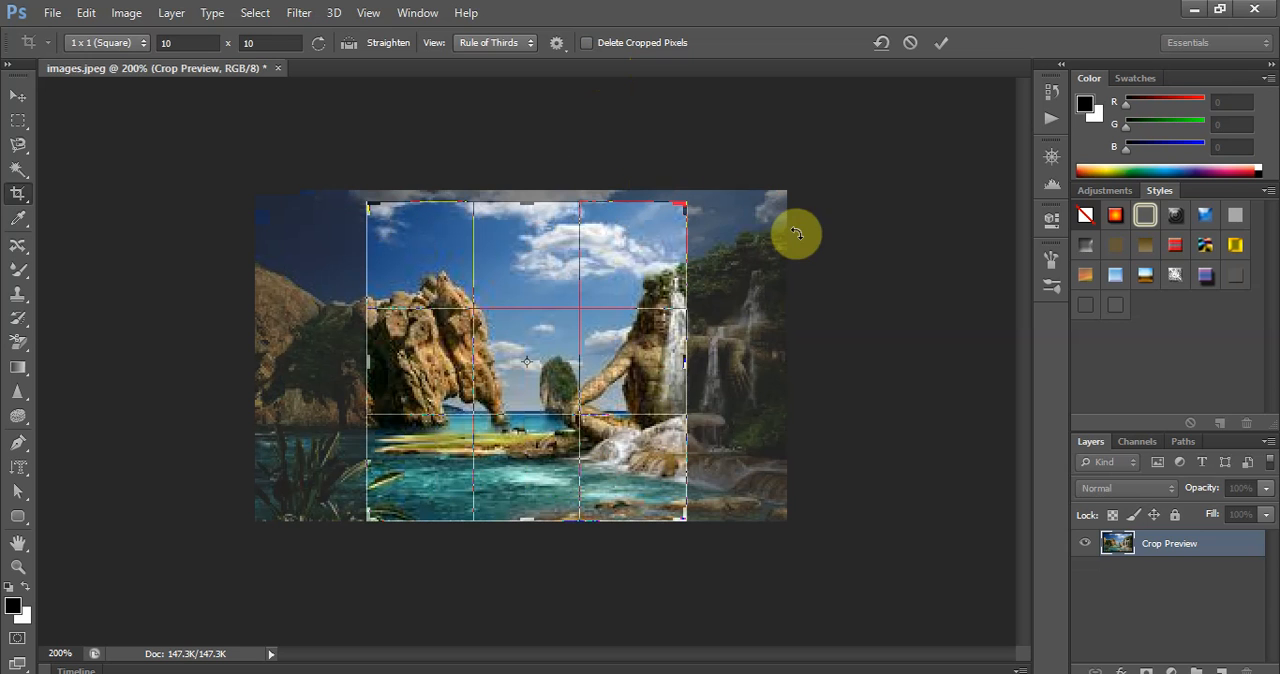
drag(686, 357, 722, 340)
drag(326, 366, 268, 358)
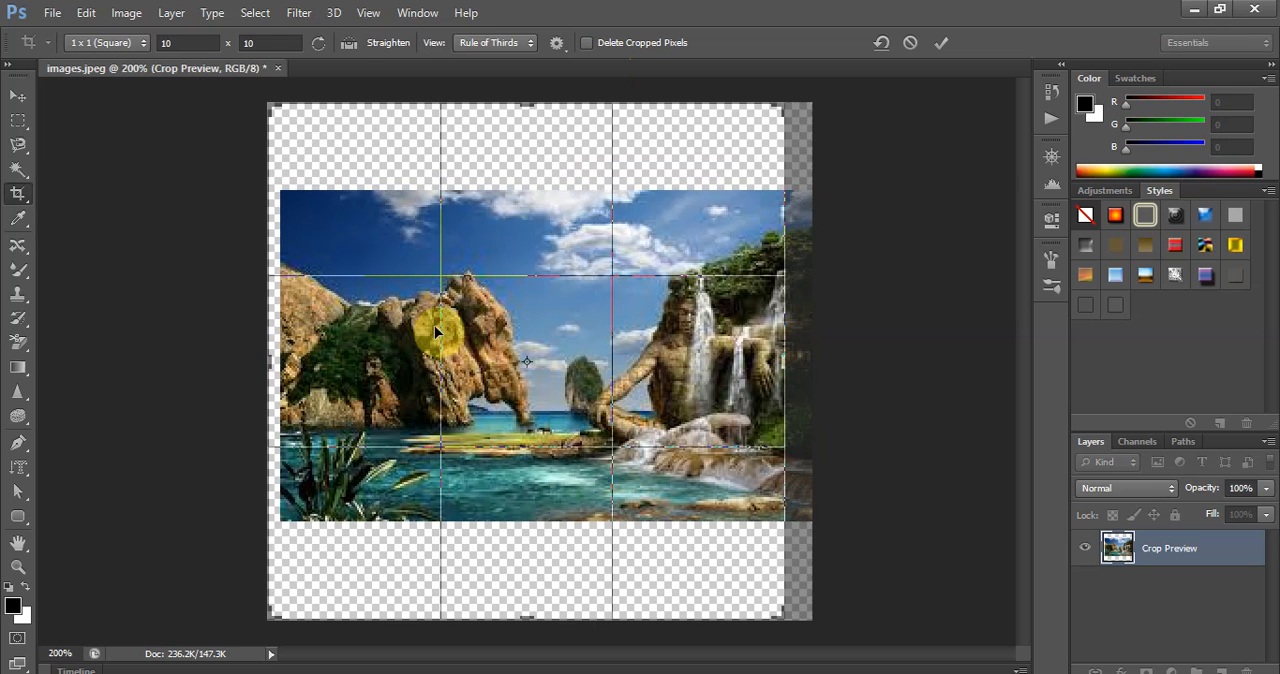
- Shrink the square crop box to slightly more than the image's height and apply it with Delete Cropped Pixels turned on
drag(527, 101, 531, 186)
drag(526, 586, 527, 530)
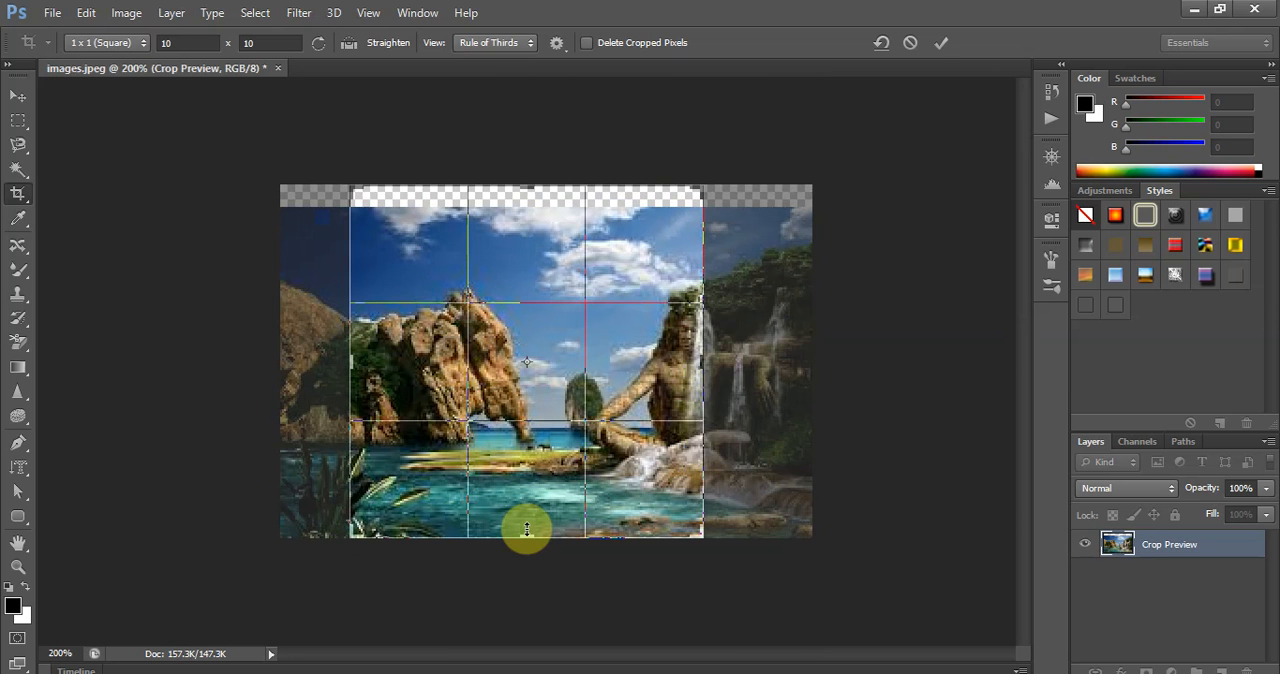
click(586, 43)
double_click(488, 357)
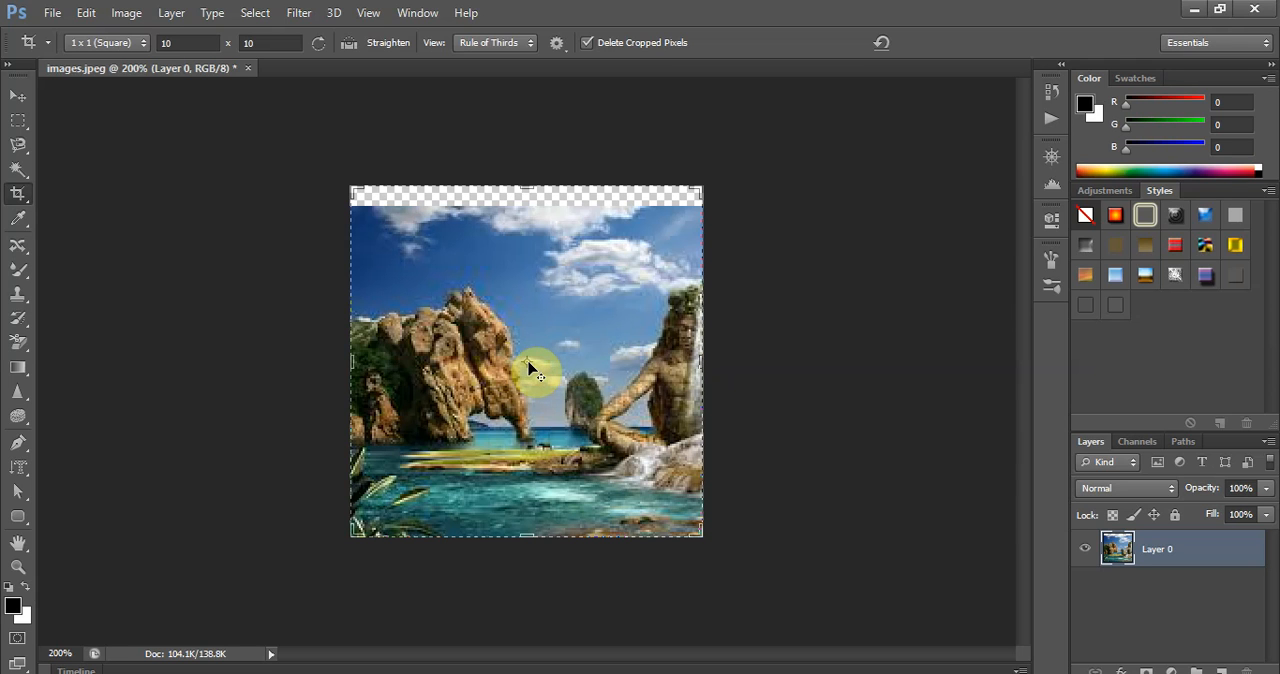
- Try rotating the cropped image clockwise with the crop box active, and undo the rotation
drag(262, 185, 434, 270)
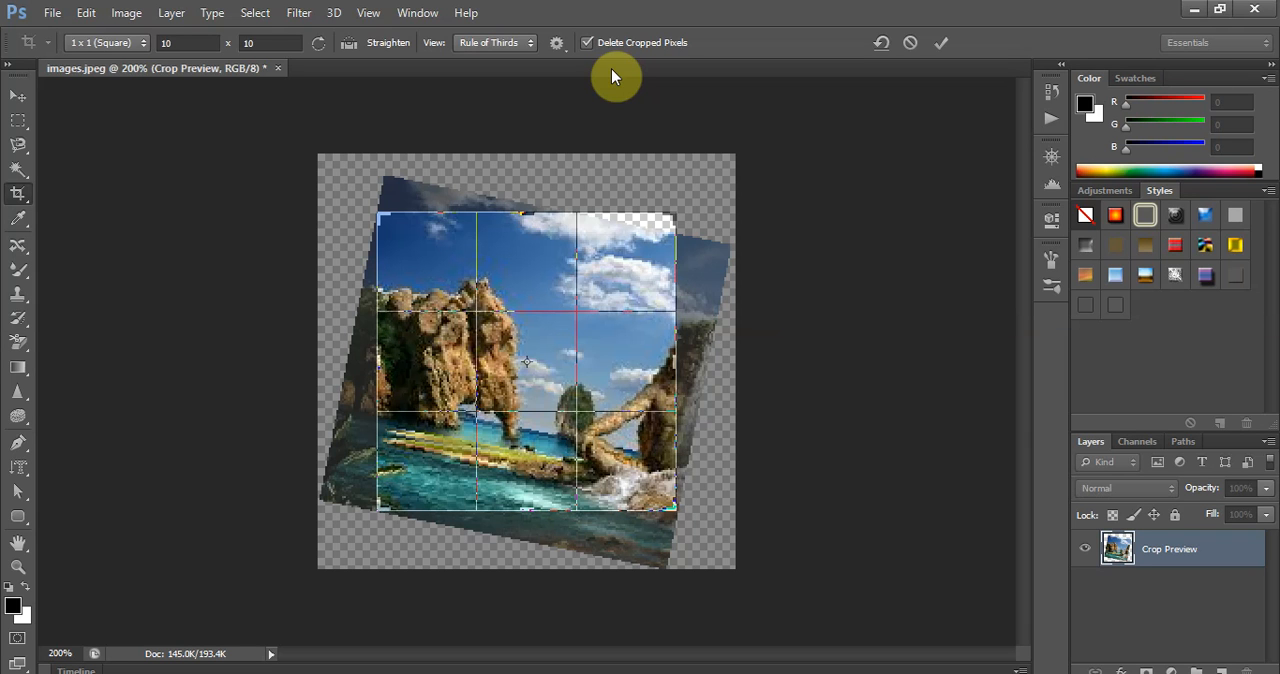
key(ctrl+z)
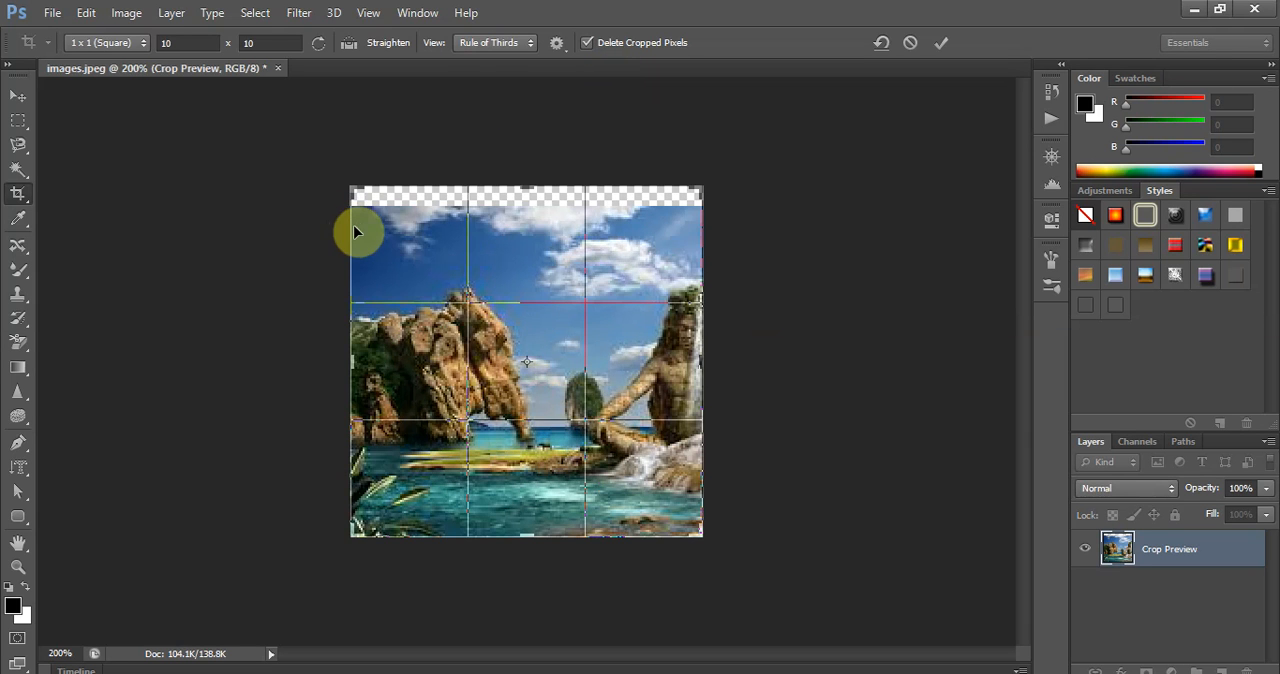
key(ctrl+z)
key(ctrl+z)
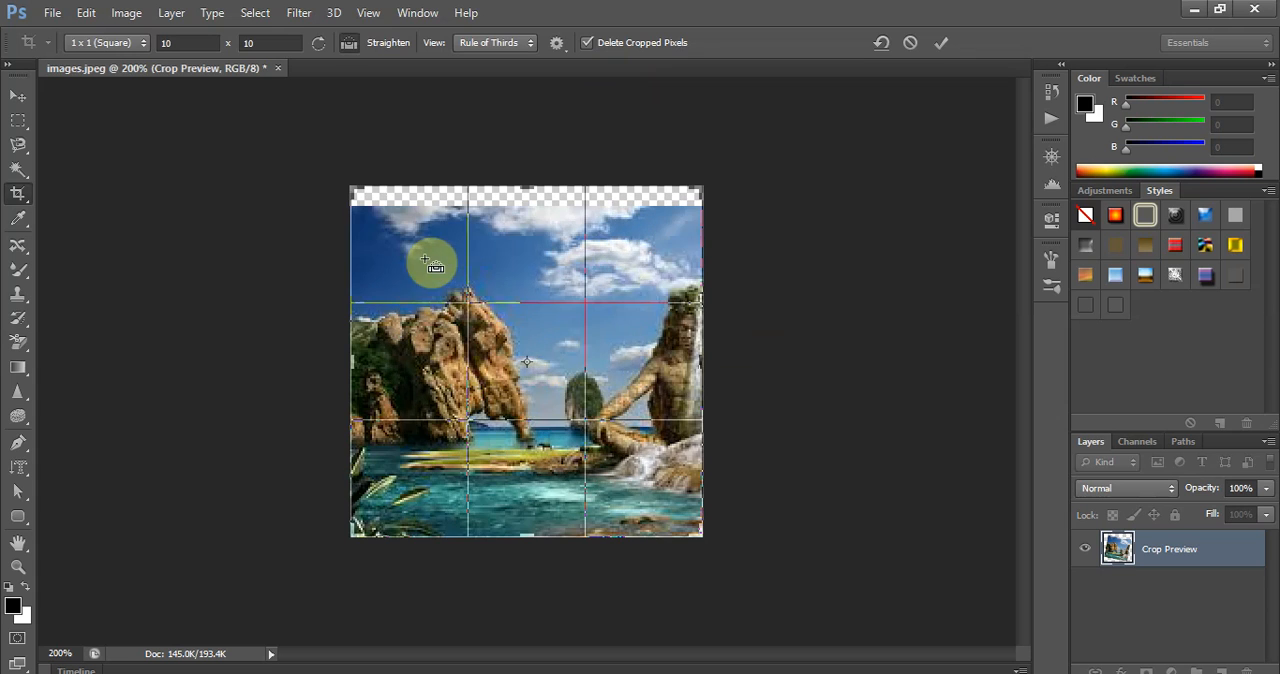